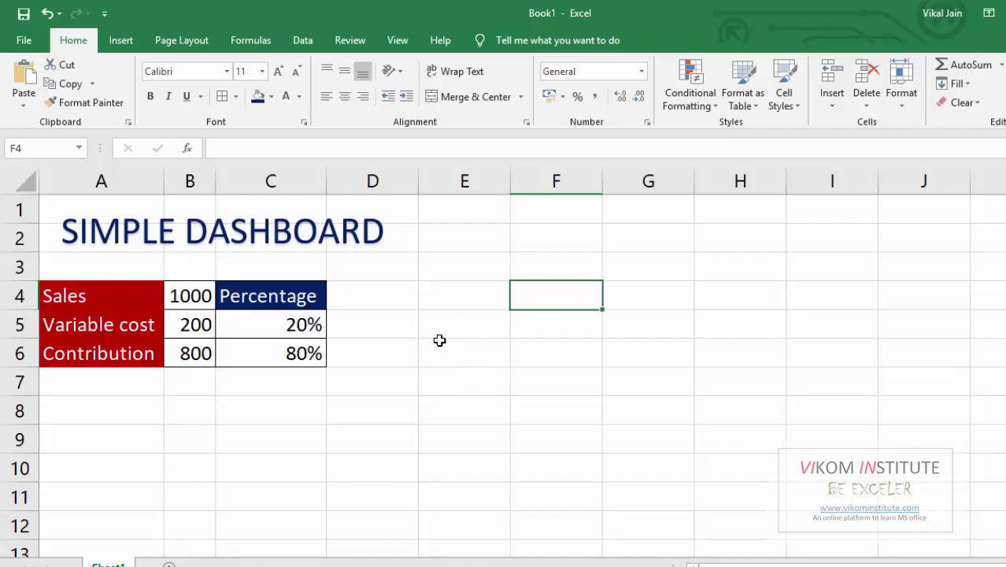
- Insert an empty doughnut chart from the Insert tab's Pie/Doughnut list
left_click(439, 340)
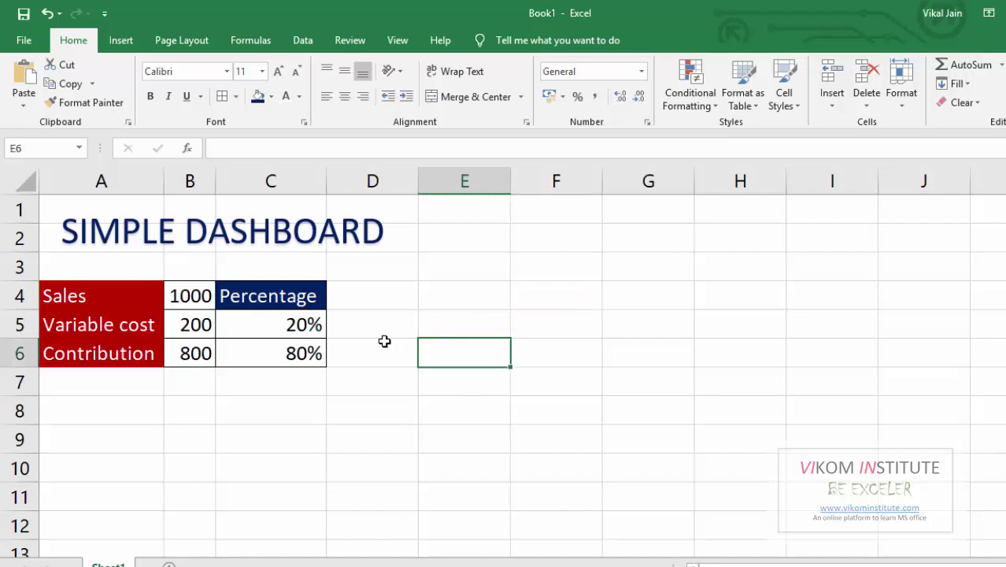
left_click(122, 43)
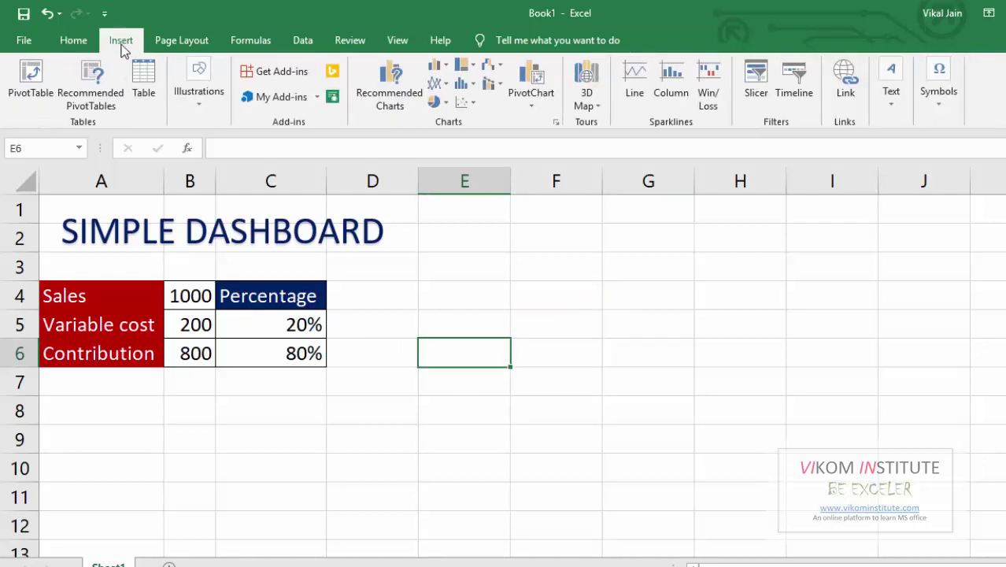
left_click(437, 102)
left_click(449, 281)
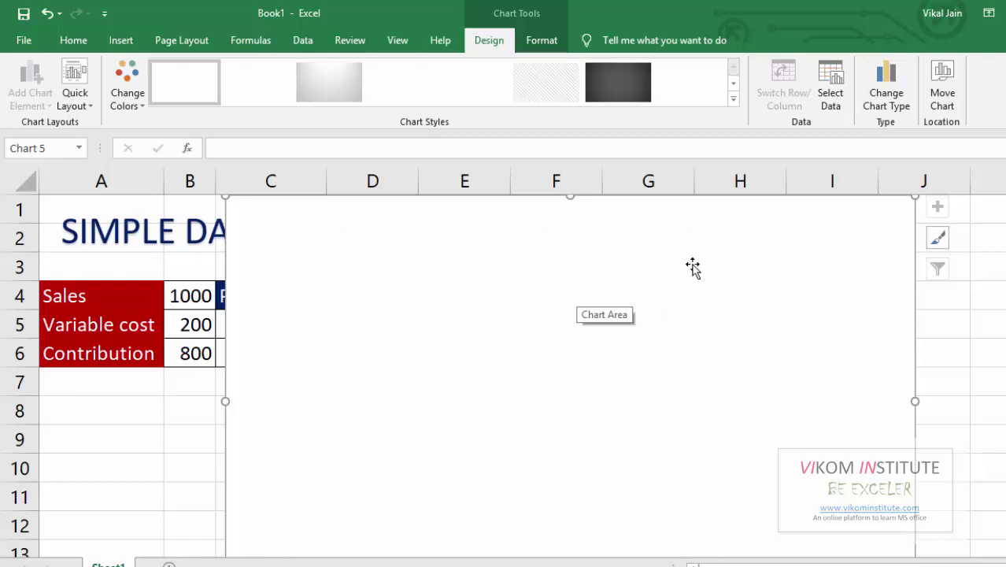
- Size the chart to 5 cm by 5 cm and drag it beside the table
left_click(542, 41)
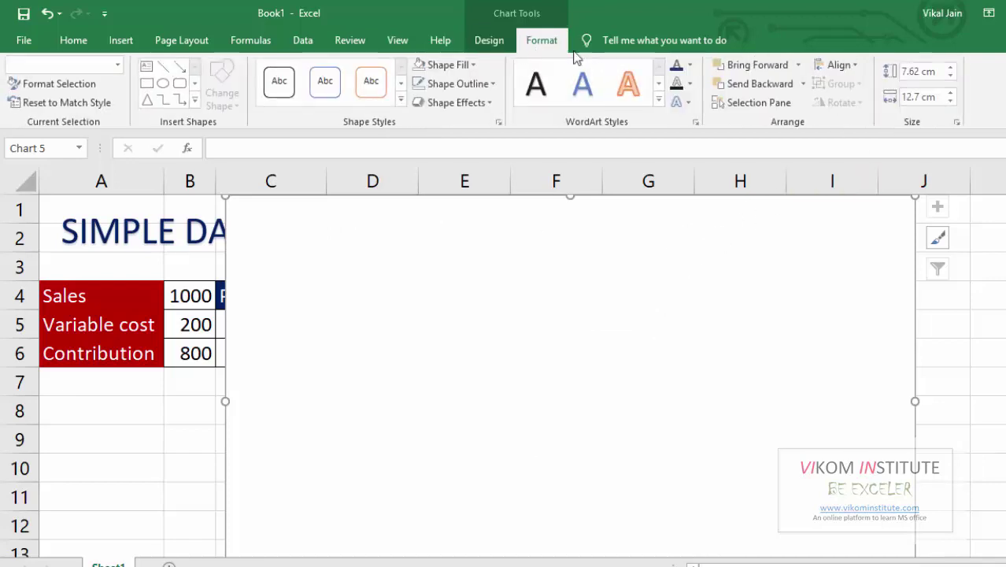
left_click(935, 71)
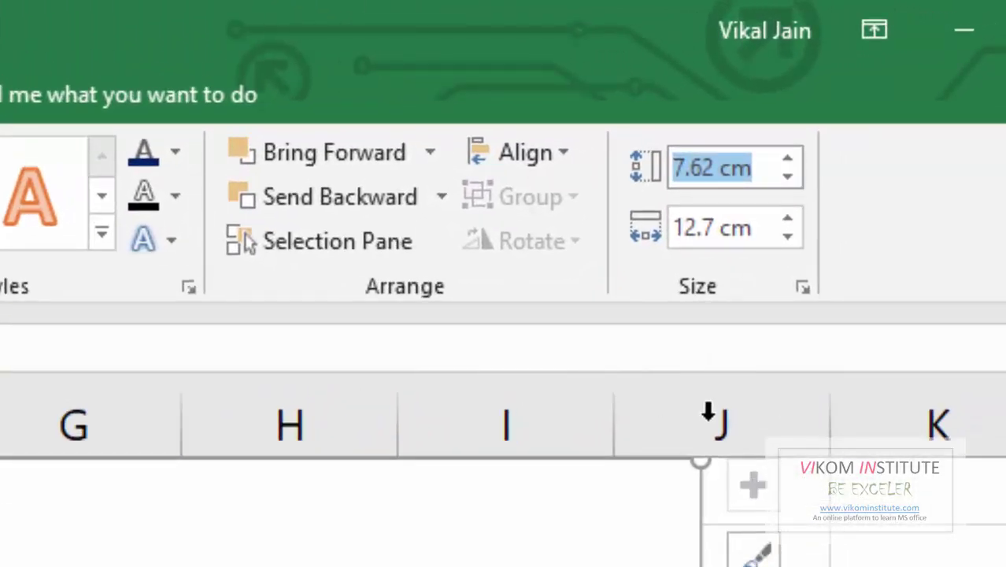
type("5")
left_click(758, 224)
key("Home")
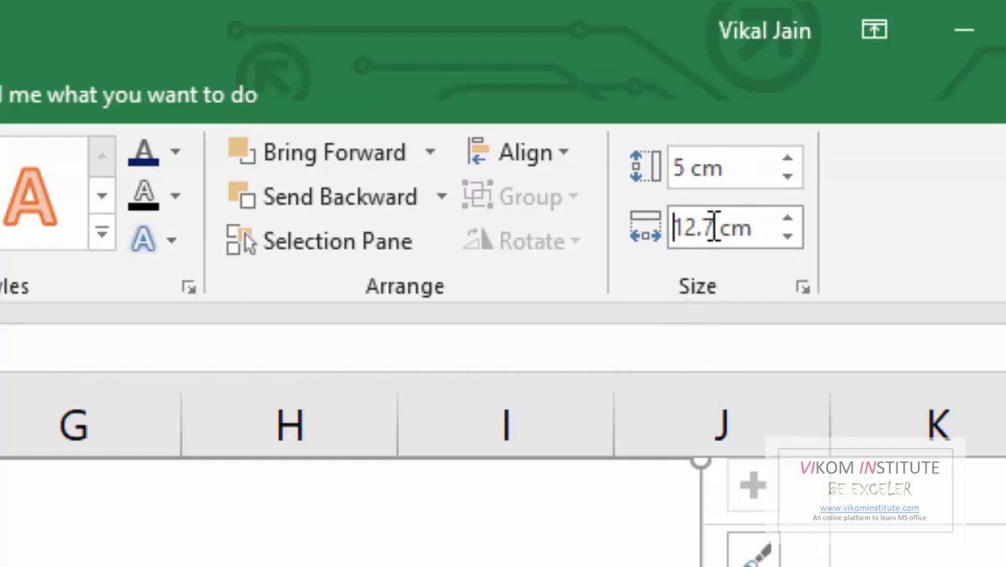
key("shift+End")
type("5")
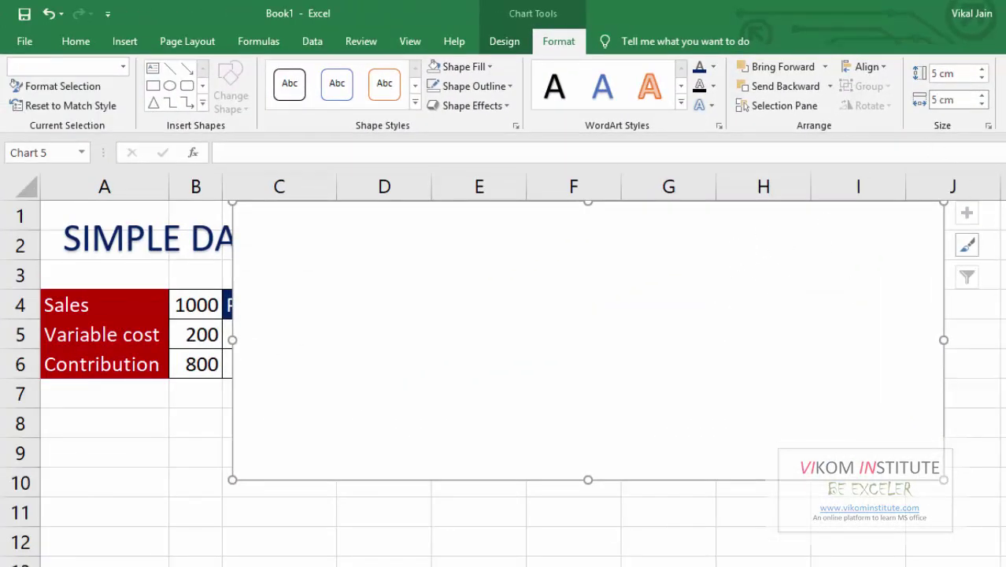
key("Return")
mouse_move(358, 292)
left_mouse_down()
mouse_move(579, 337)
mouse_move(632, 385)
mouse_move(617, 376)
left_mouse_up()
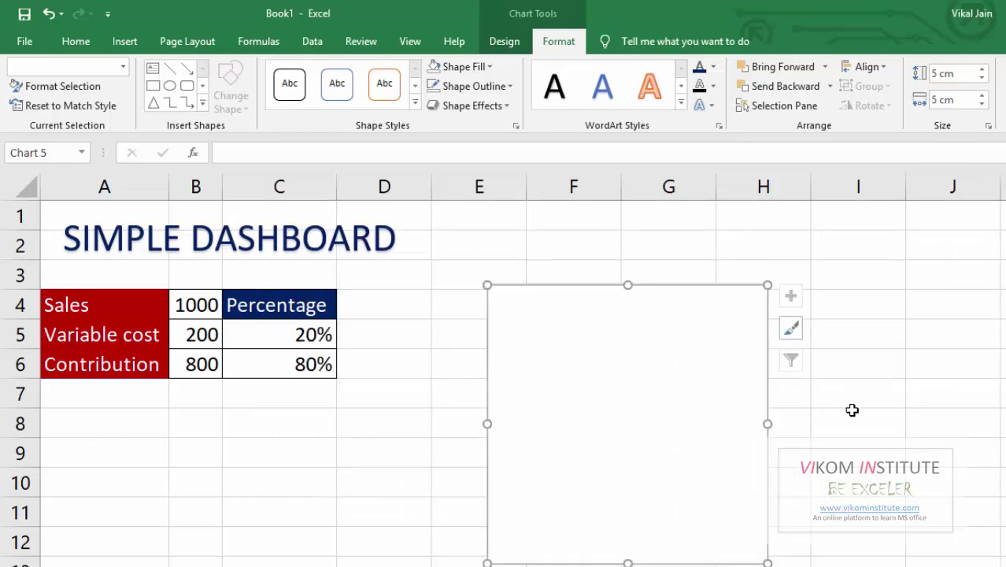
- Open the doughnut chart's Select Data Source dialog from its shortcut menu
left_click(850, 411)
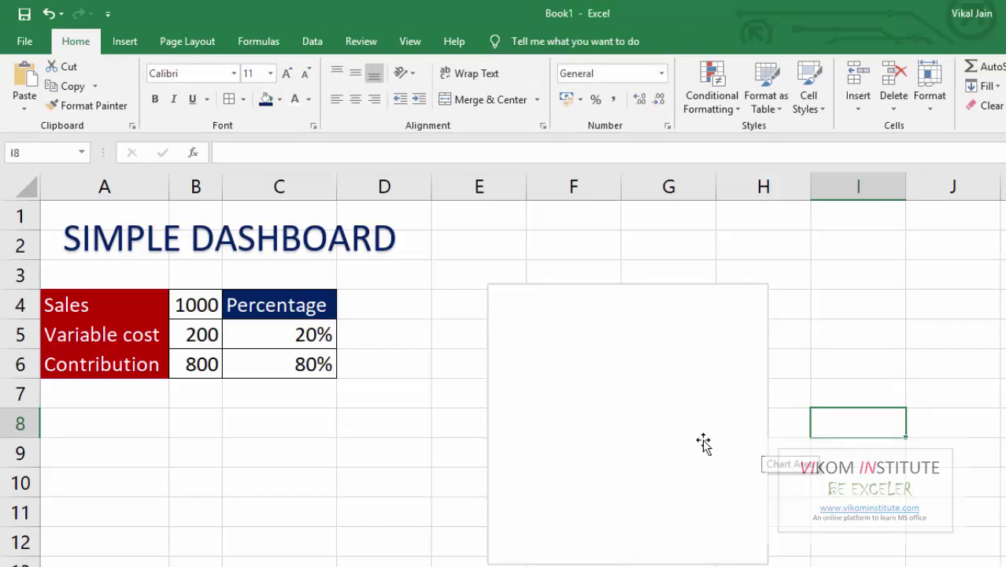
left_click(556, 379)
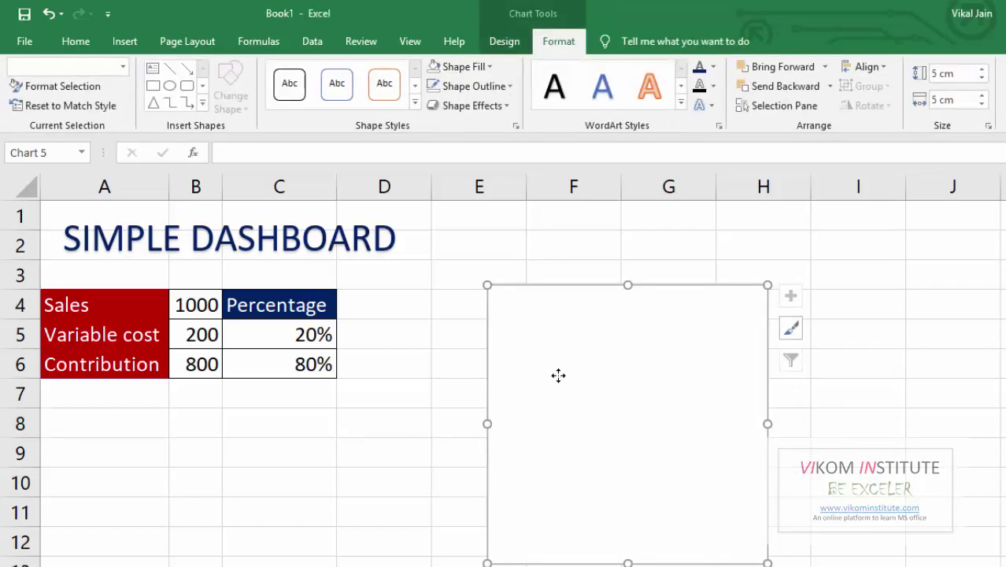
right_click(558, 376)
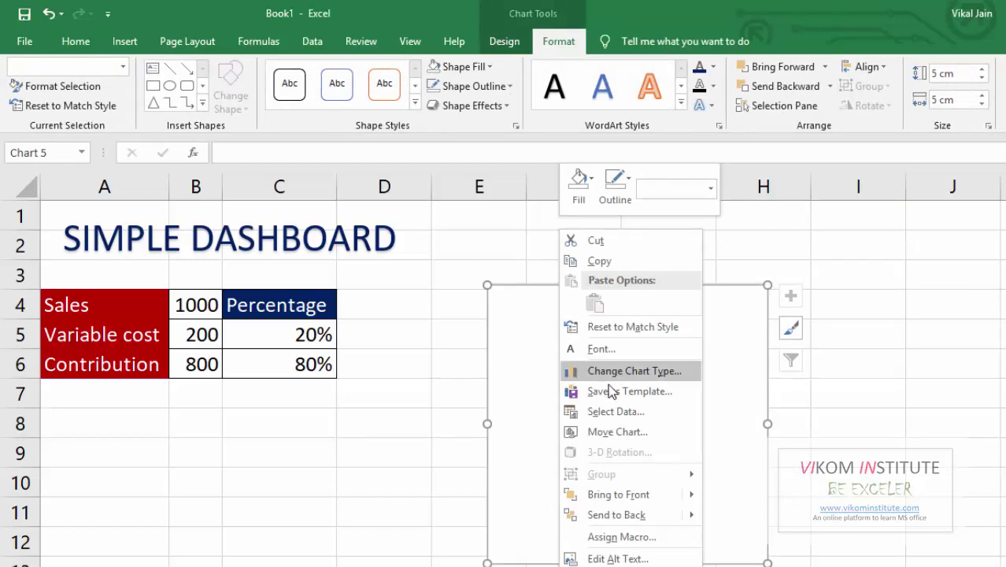
left_click(610, 412)
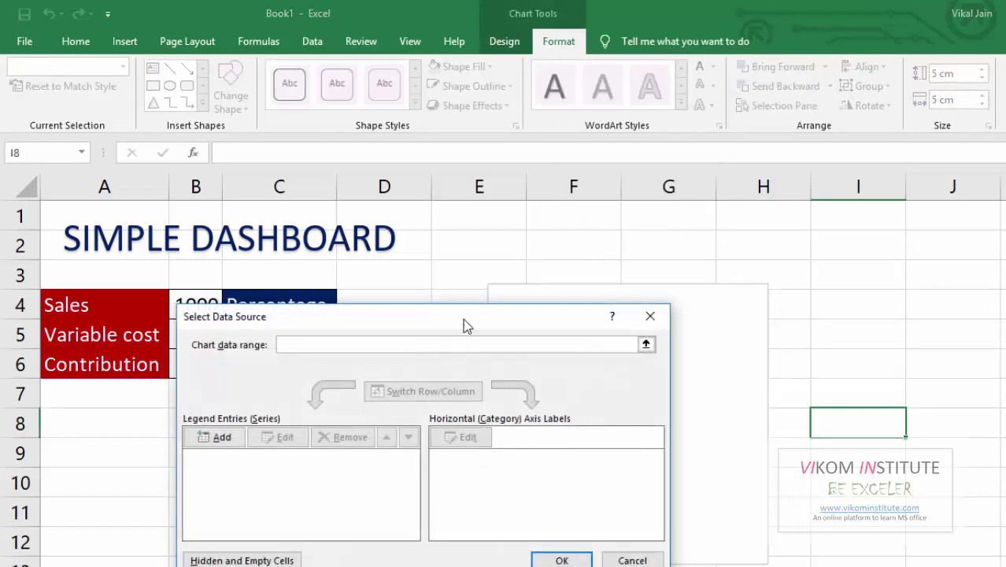
left_click_drag(463, 320, 750, 242)
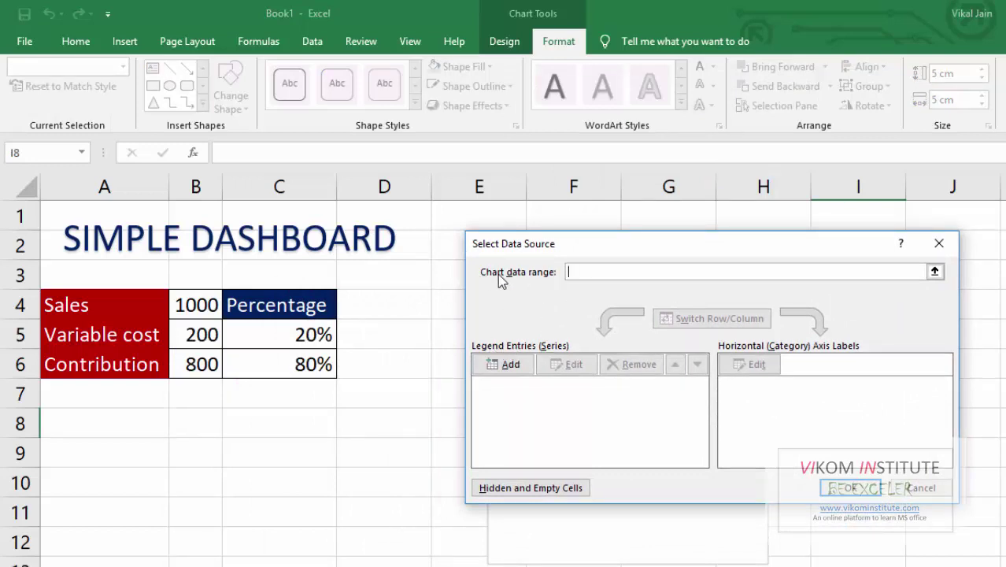
- Add a series named from C4 with values C5:C6 and confirm
left_click(510, 366)
left_click_drag(451, 326, 586, 303)
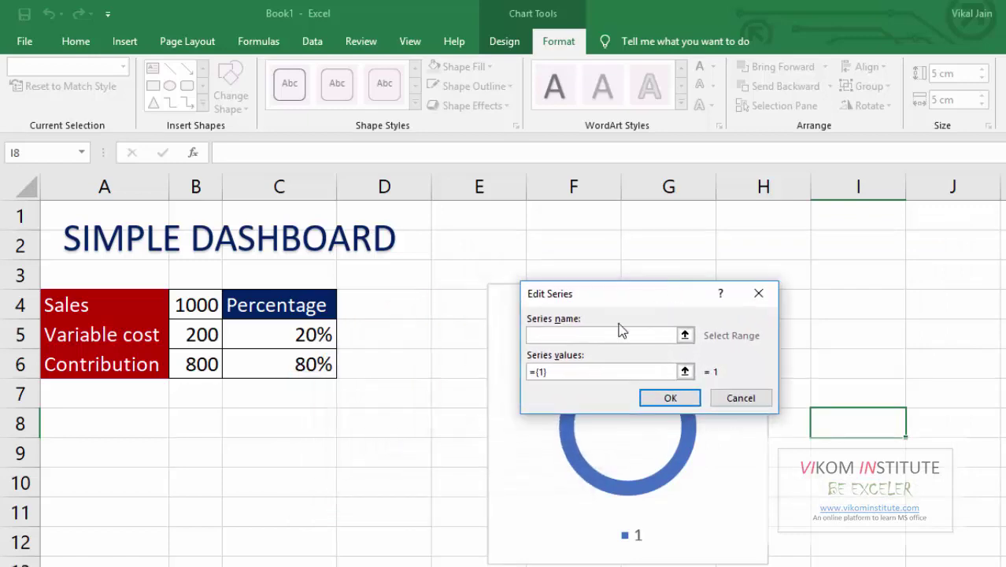
left_click(321, 304)
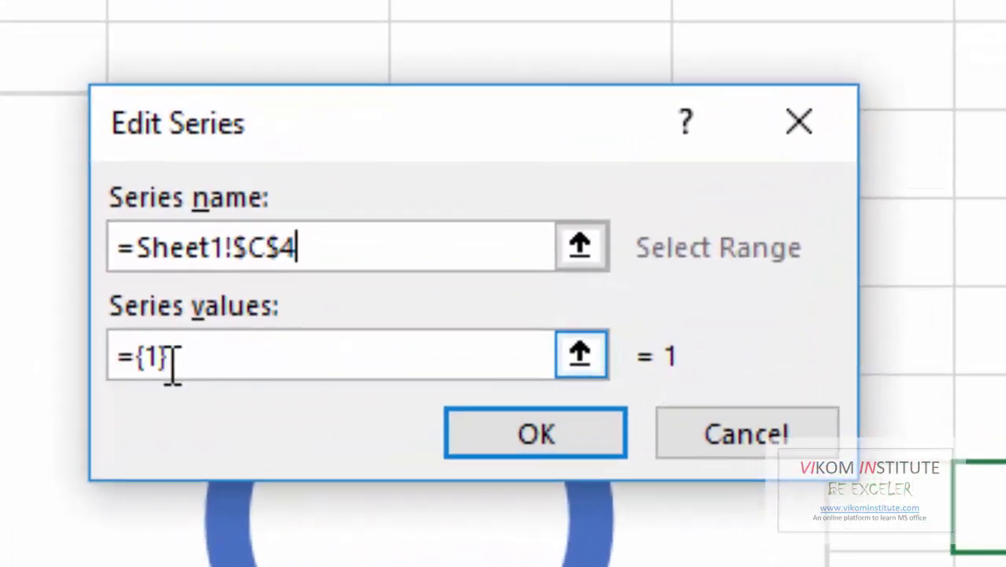
left_click_drag(170, 359, 117, 364)
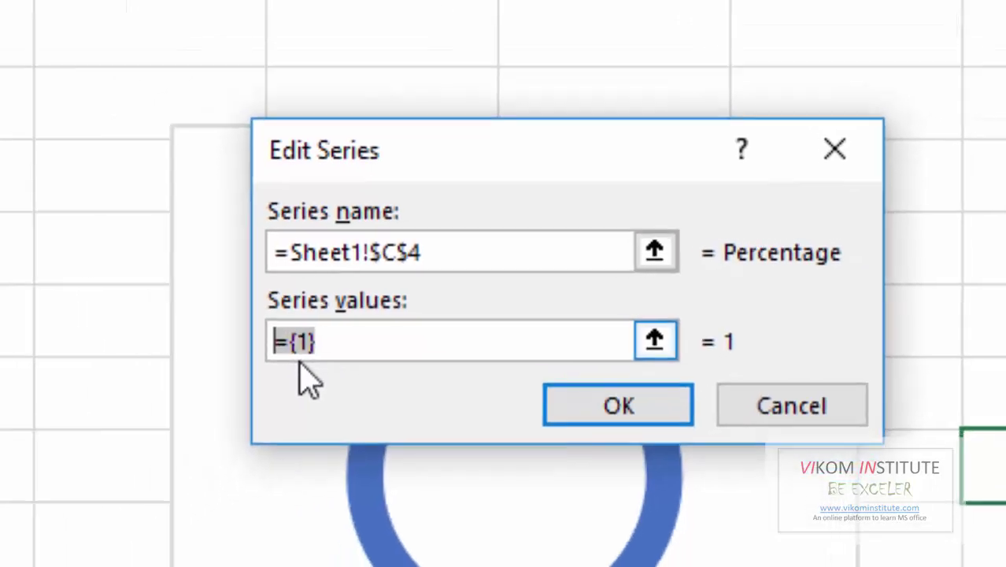
type("=")
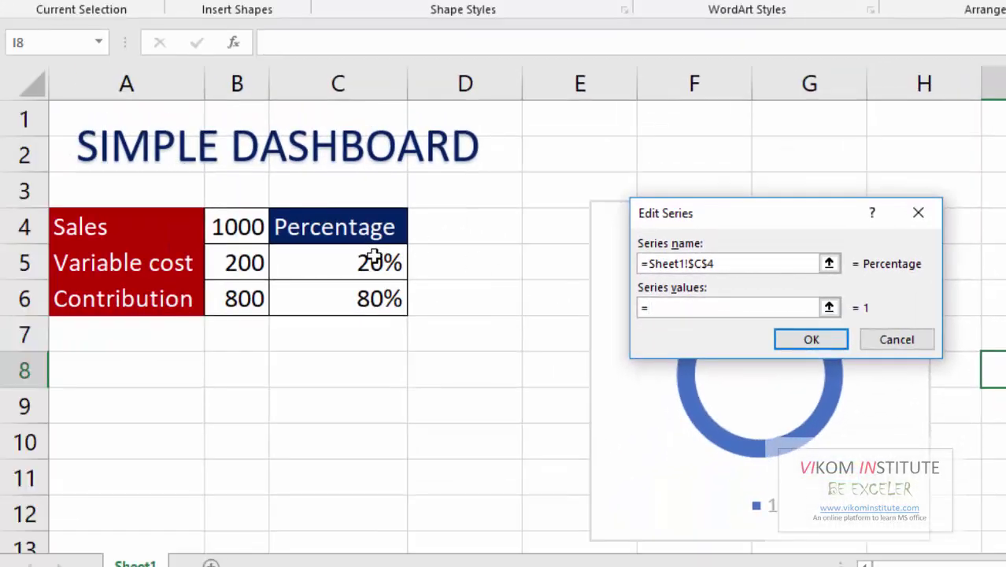
left_click_drag(375, 258, 394, 303)
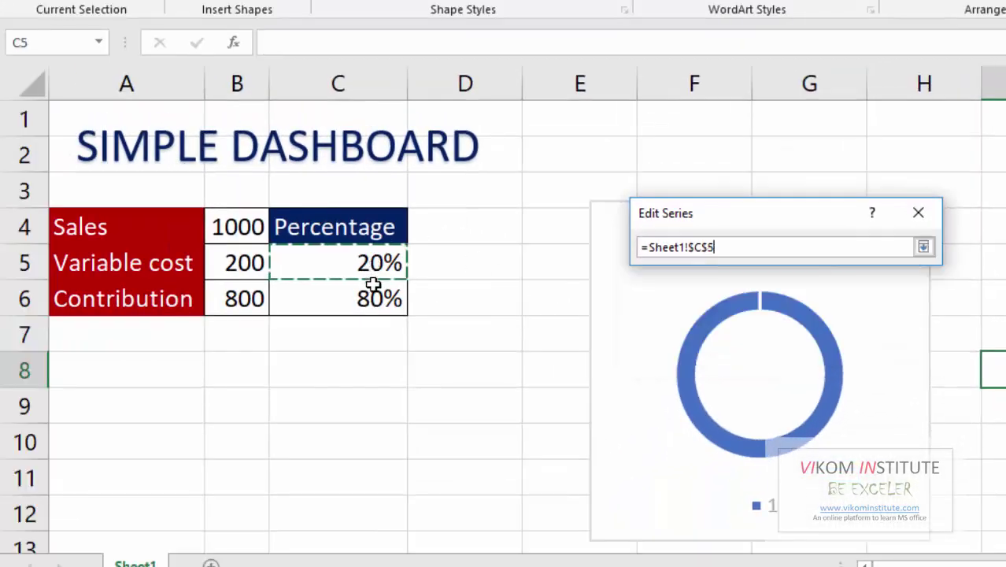
left_click(793, 342)
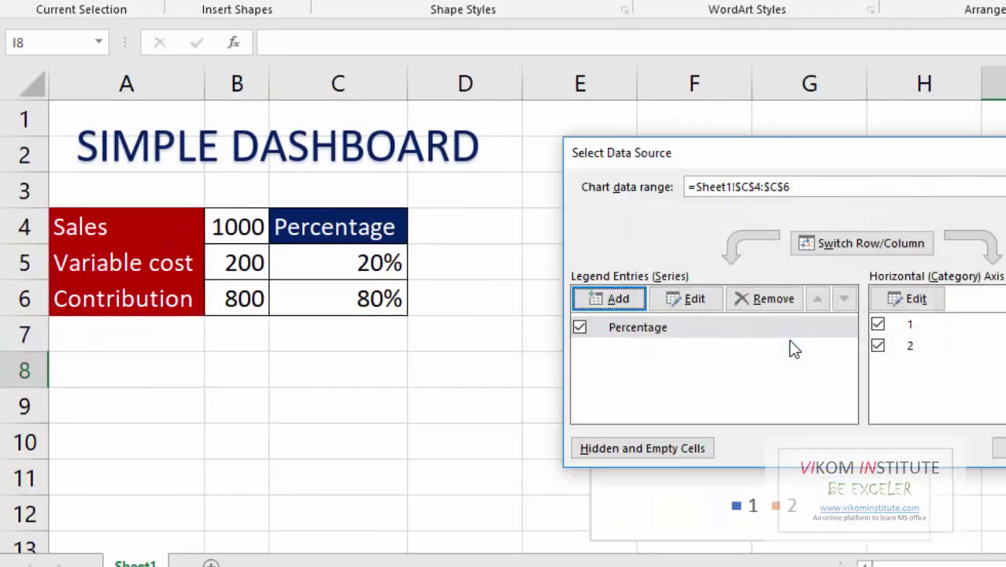
key("Return")
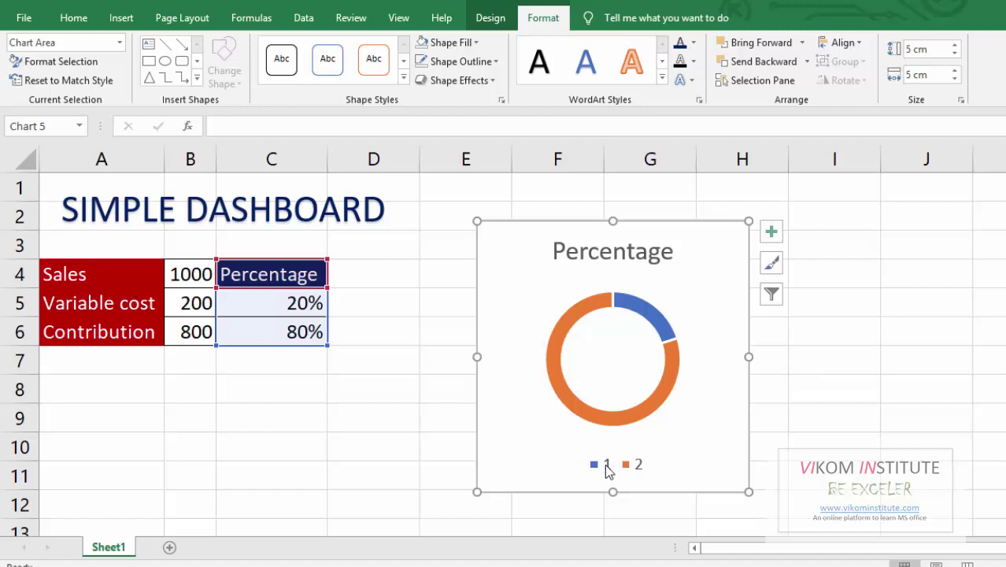
- Delete the chart's legend and its Percentage title
left_click(607, 470)
key("Delete")
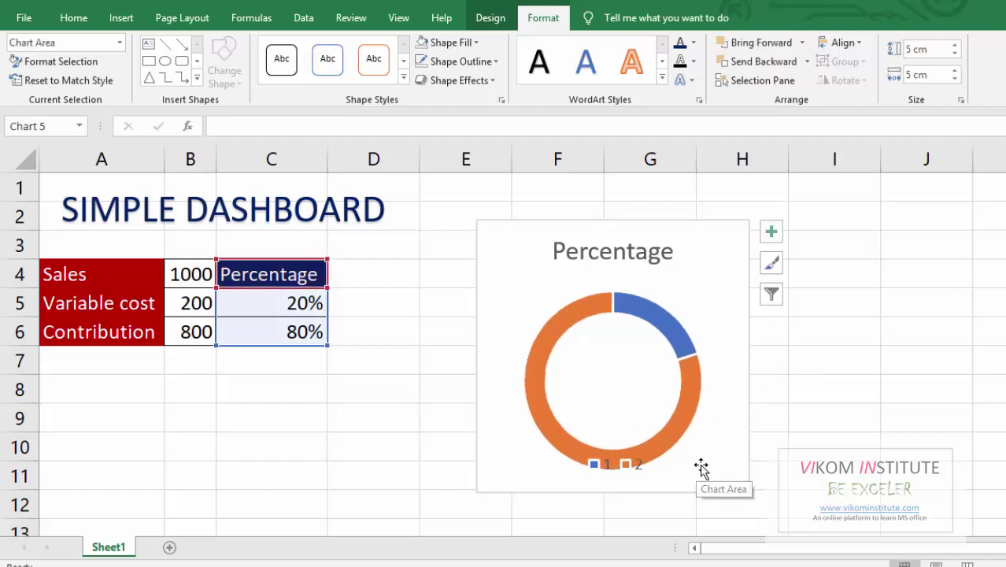
left_click(602, 252)
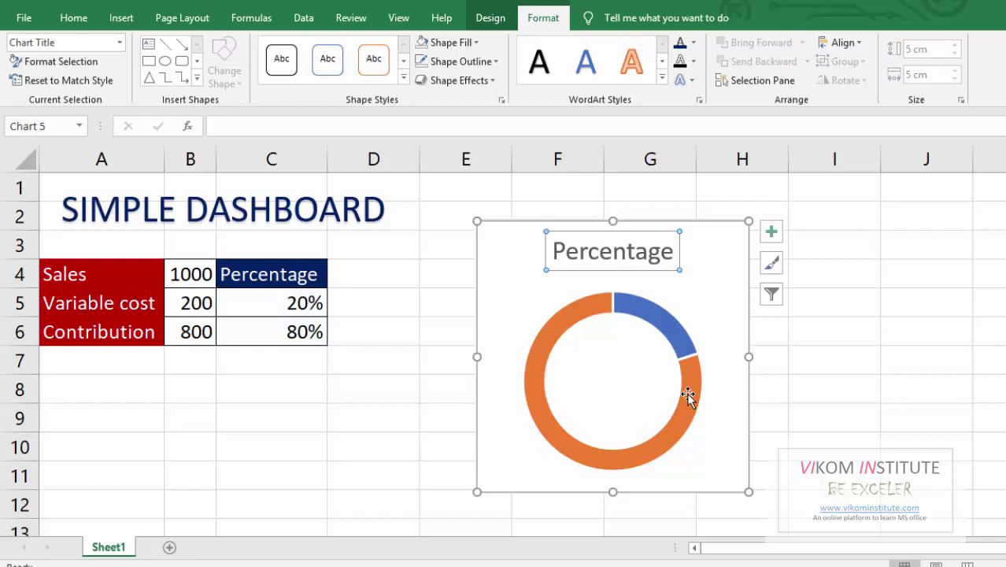
key("Delete")
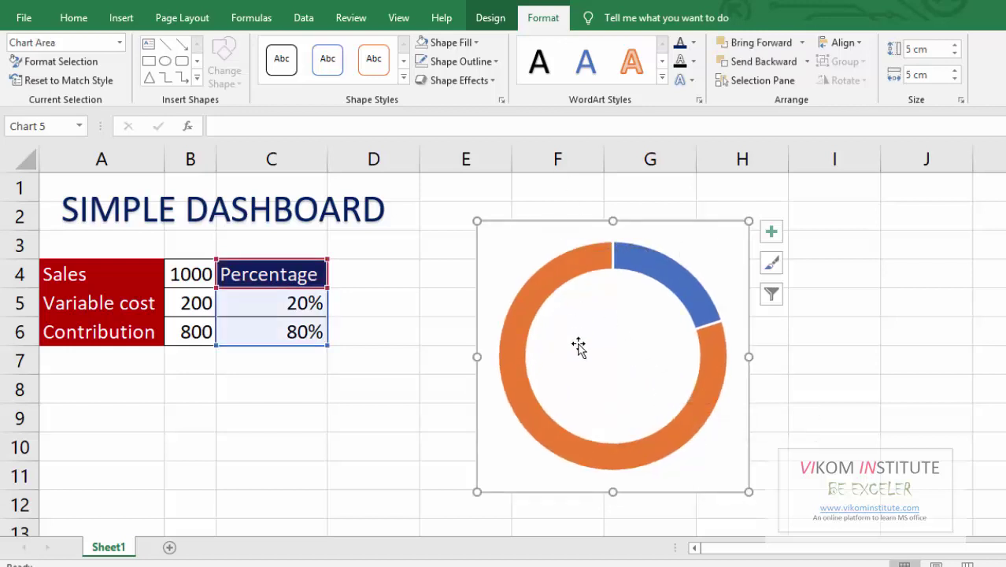
- Expand the Chart Styles gallery on the Design tab and close it unchanged
left_click(510, 26)
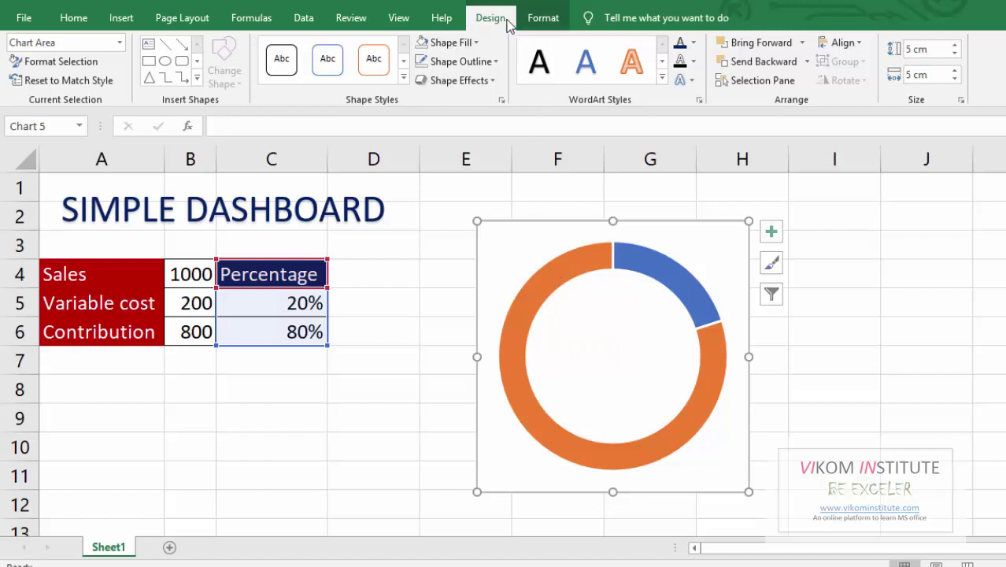
left_click(734, 77)
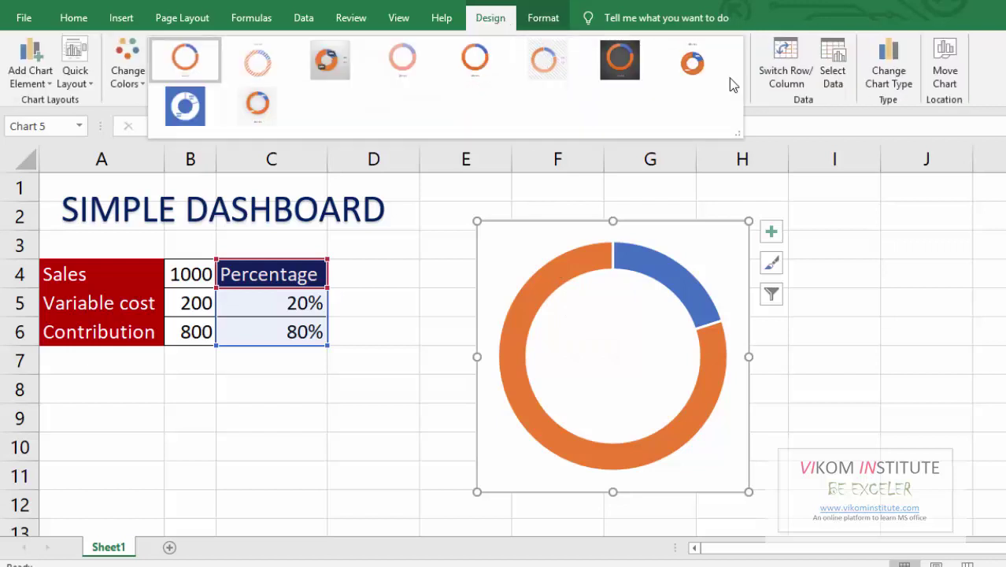
left_click(610, 266)
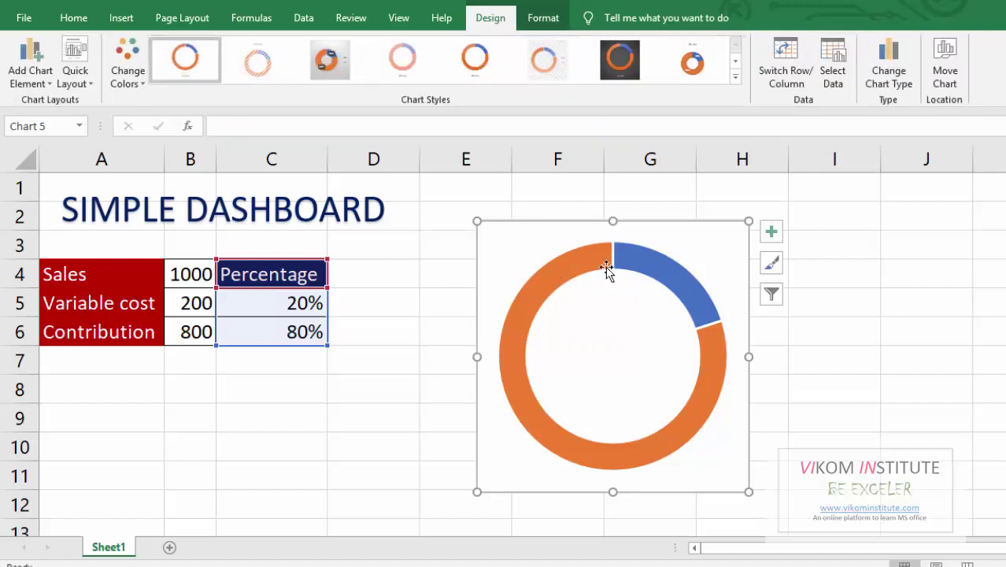
- Apply a bevel preset to the ring's bottom face in Format Data Series effects
right_click(583, 245)
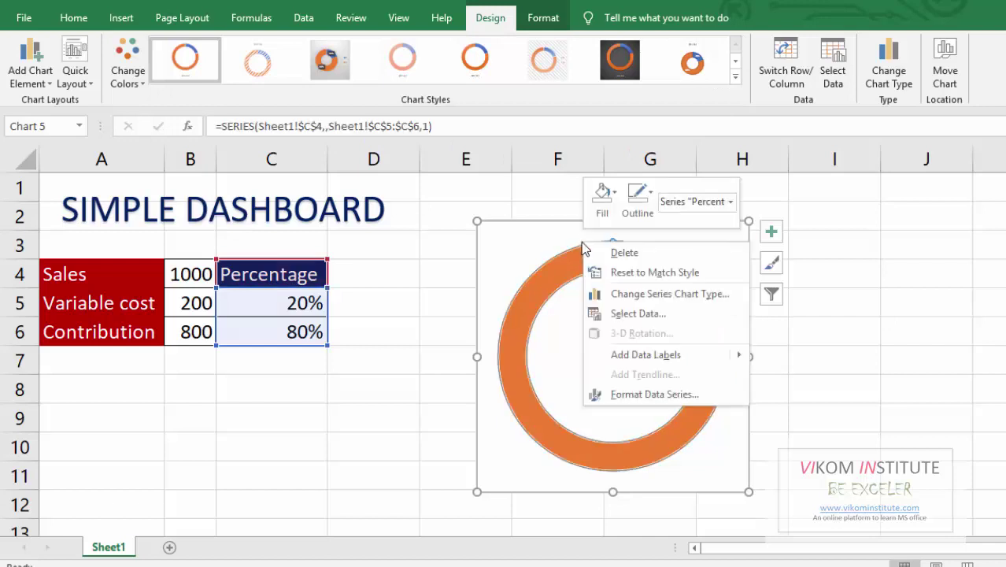
left_click(636, 394)
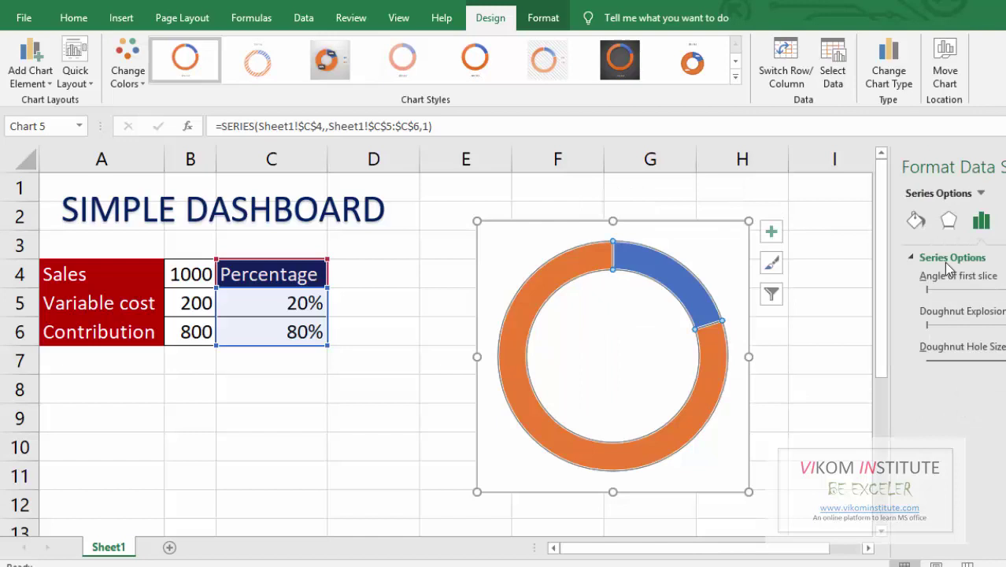
left_click(916, 221)
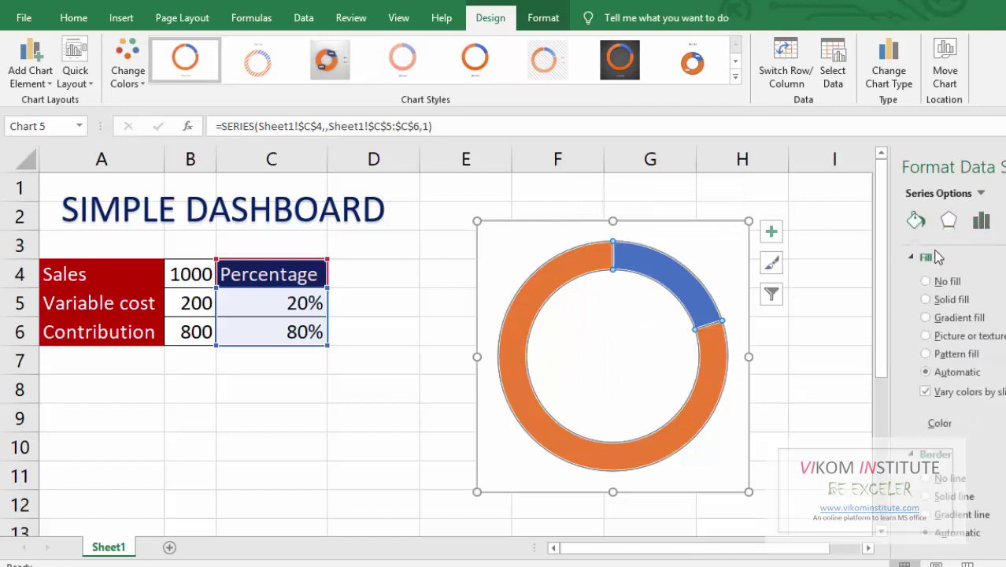
scroll(987, 372, "down", 1)
scroll(986, 373, "down", 1)
scroll(988, 373, "down", 2)
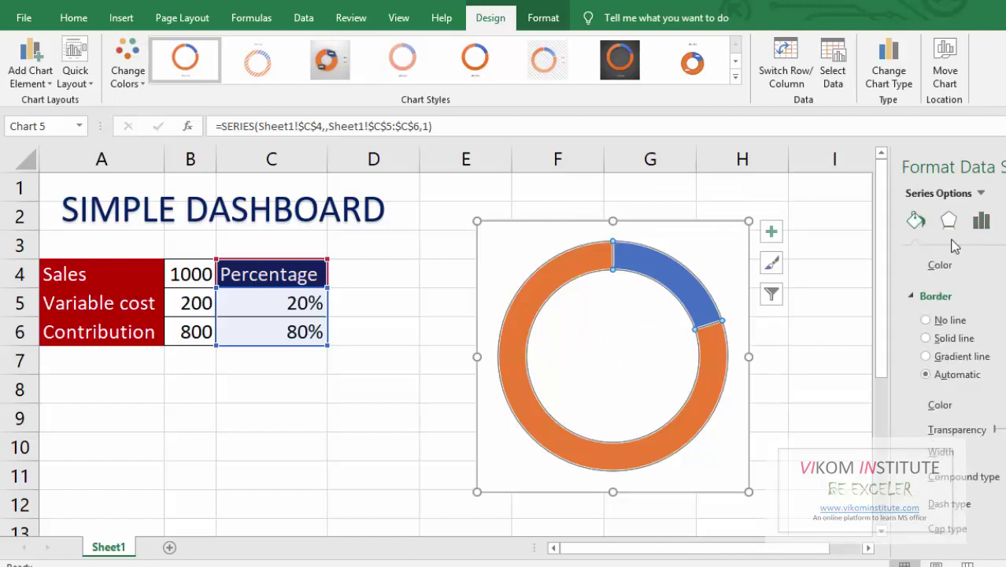
left_click(948, 221)
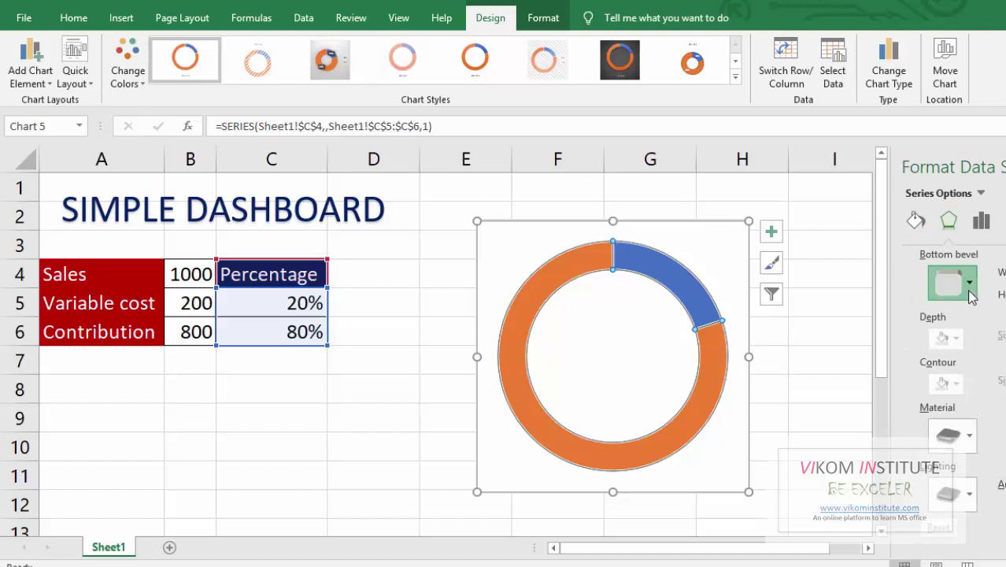
left_click(969, 291)
left_click(948, 406)
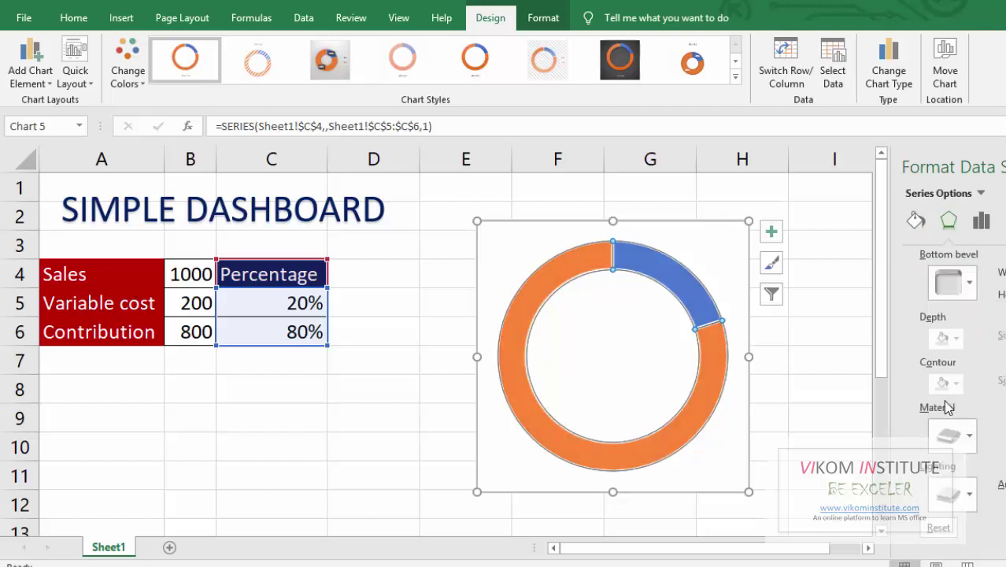
left_click(954, 284)
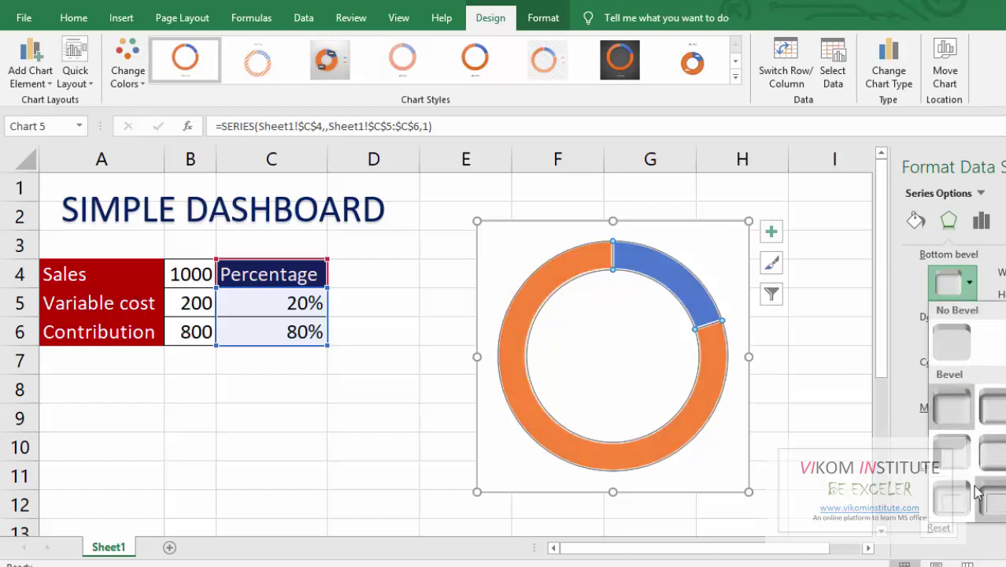
left_click(956, 461)
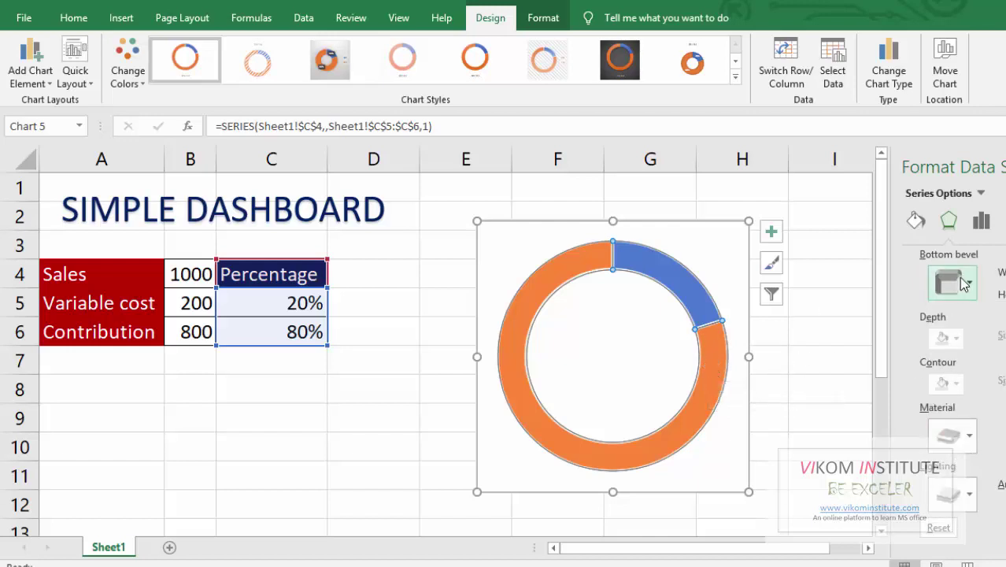
- Give the ring's top face a rounded bevel preset under 3-D Format
scroll(976, 275, "up", 3)
scroll(976, 272, "up", 1)
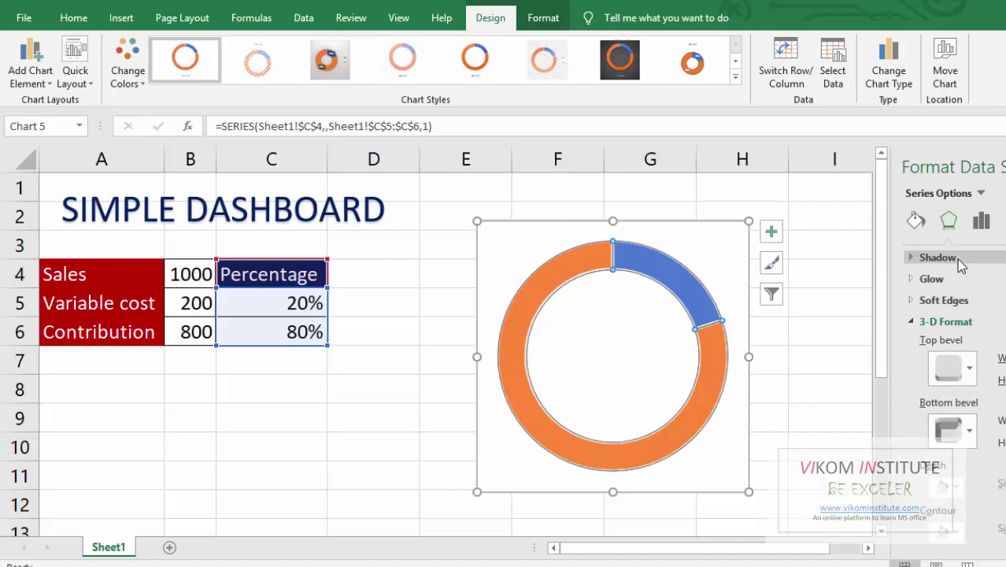
left_click(959, 262)
scroll(964, 350, "down", 1)
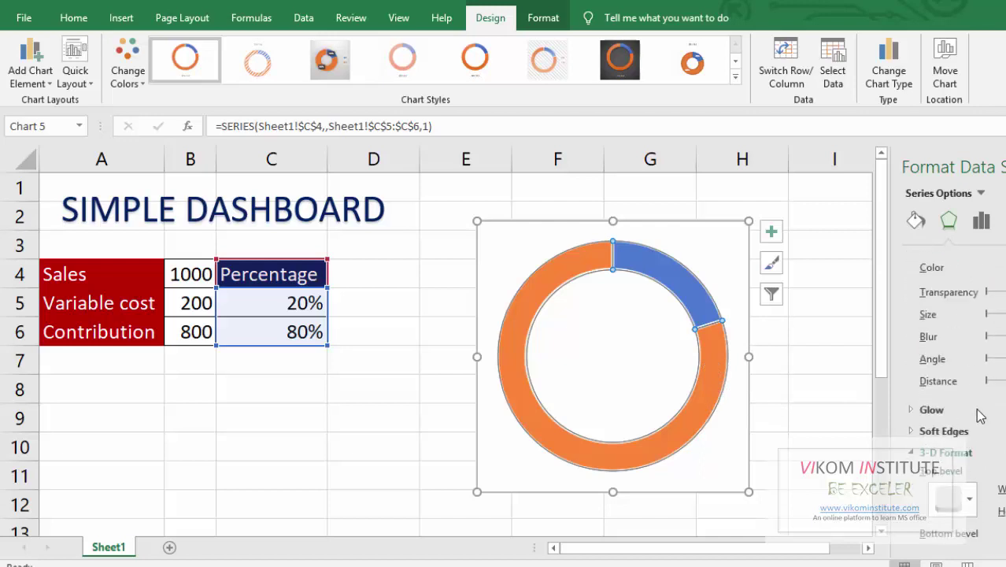
scroll(975, 413, "up", 1)
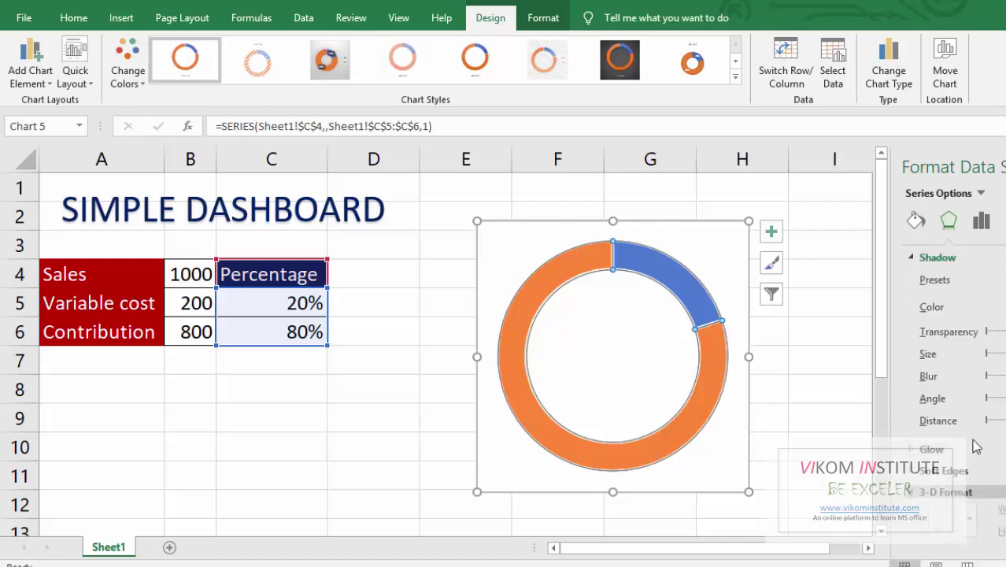
left_click(956, 490)
left_click(968, 423)
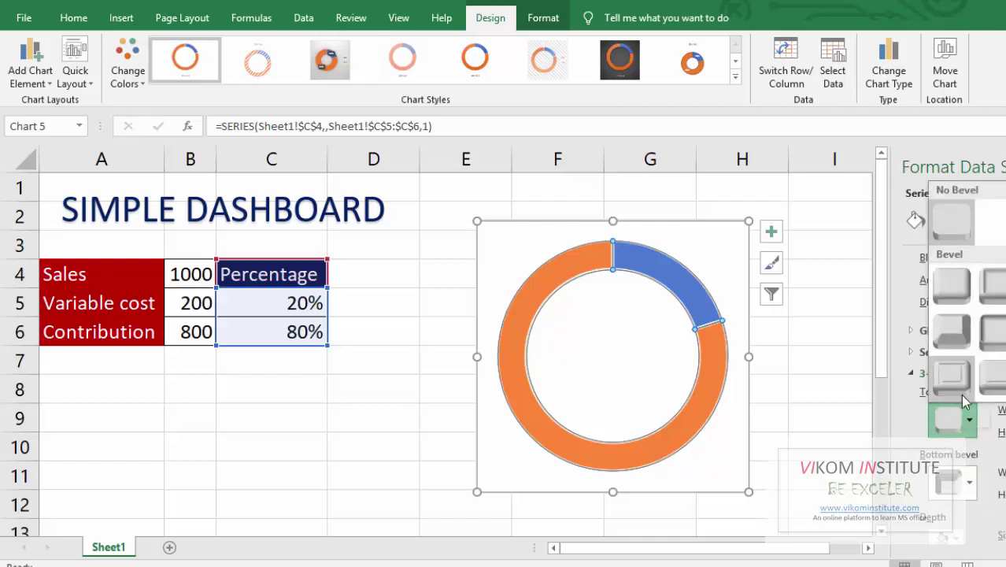
left_click(941, 286)
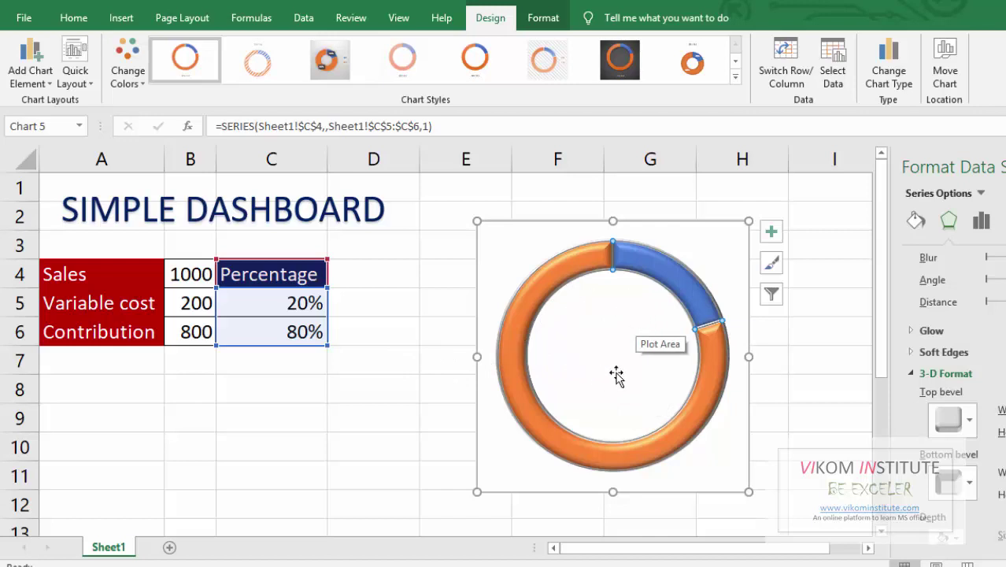
- Remove the grey outline around the doughnut ring, leaving fill colours unchanged
left_click(543, 18)
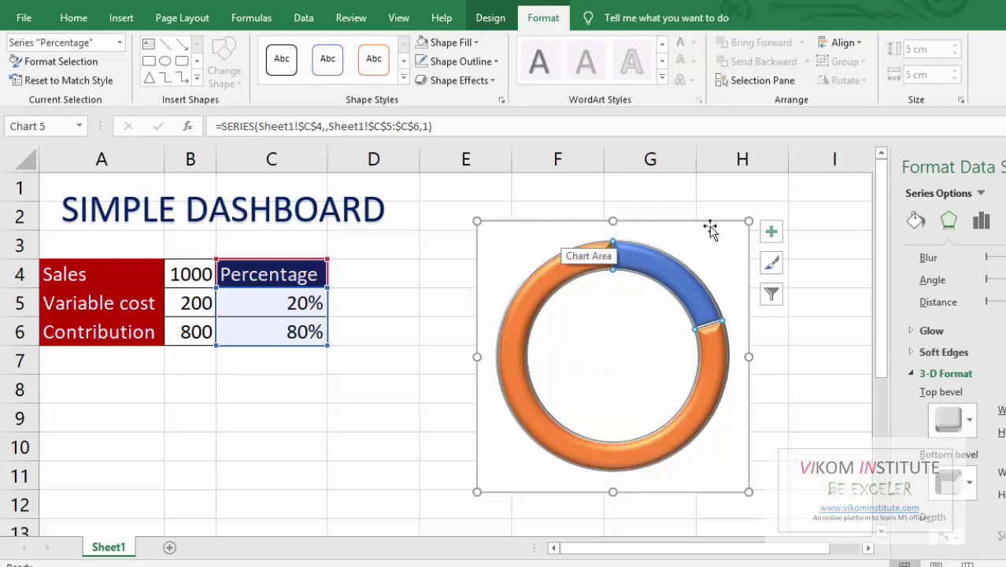
left_click(429, 43)
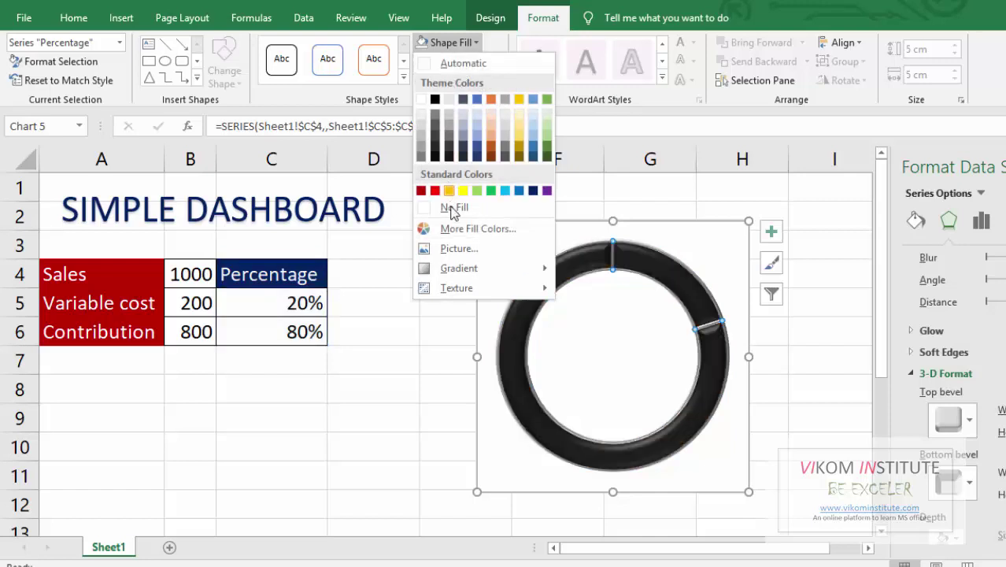
left_click(690, 240)
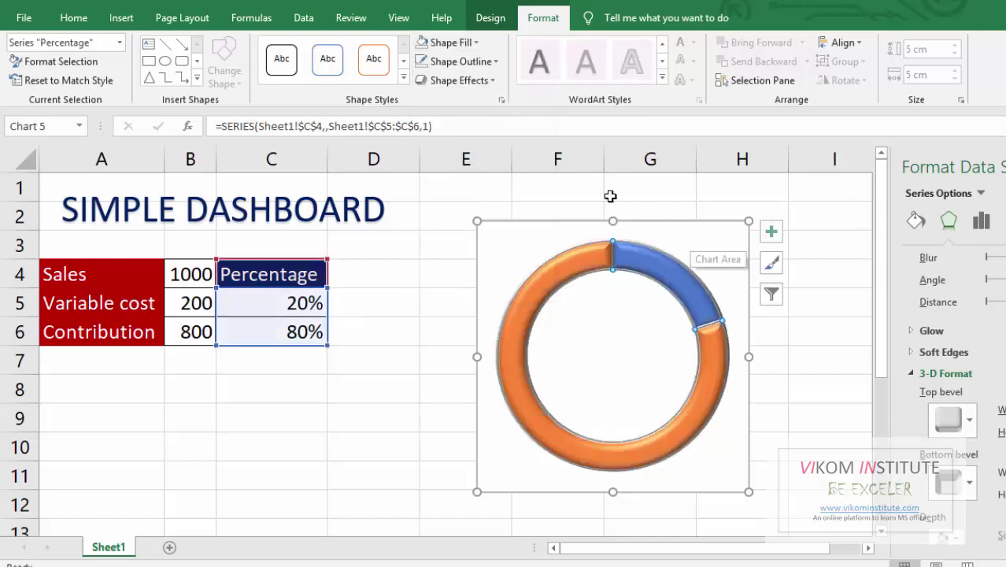
left_click(429, 70)
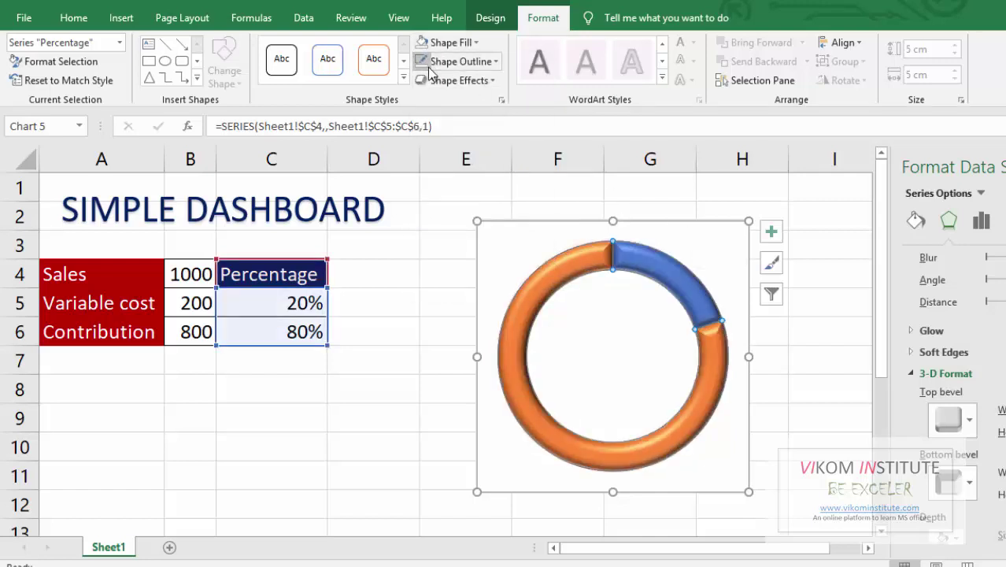
left_click(799, 366)
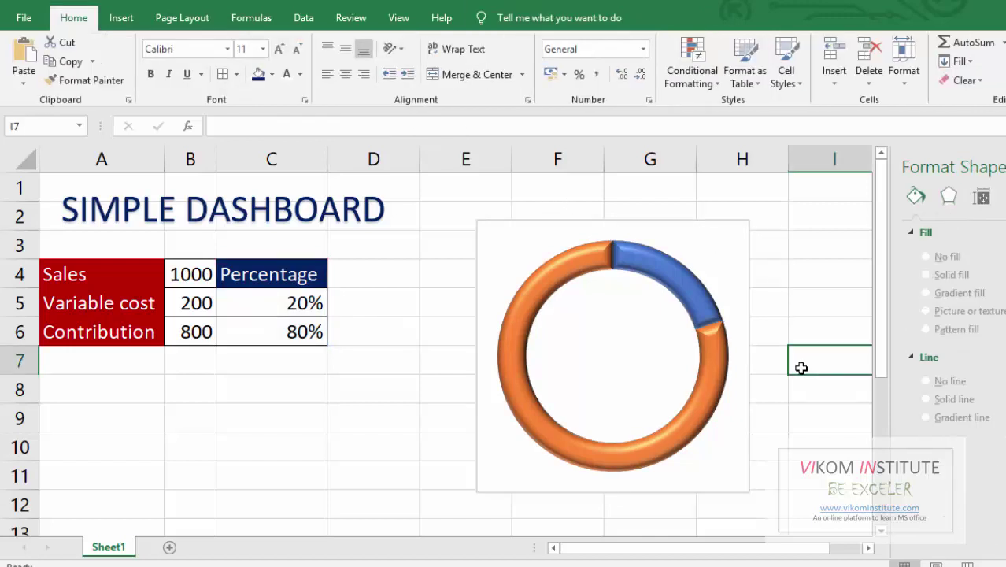
- Set the chart area to No fill and No outline, then deselect it
left_click(710, 243)
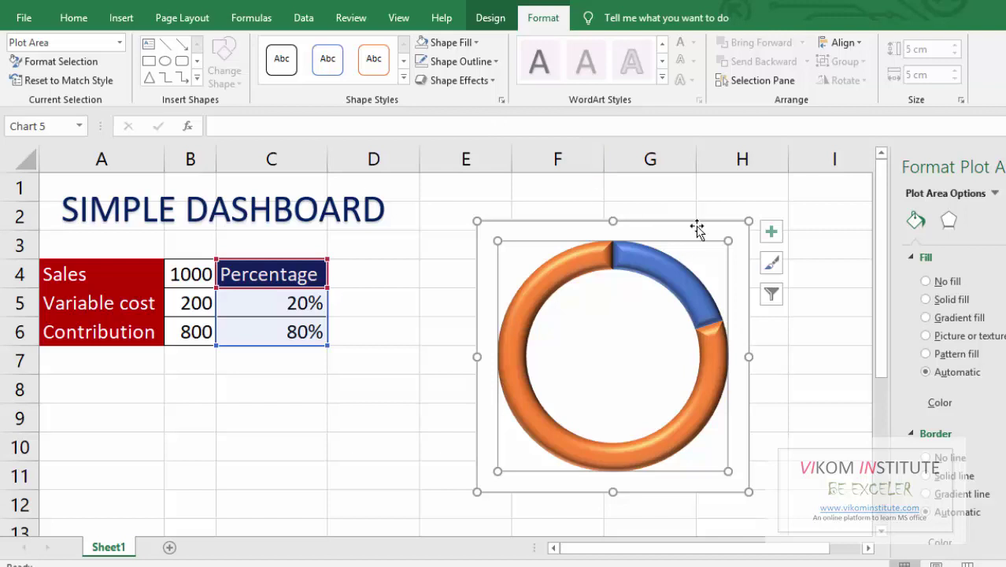
left_click(696, 228)
right_click(696, 228)
key("Escape")
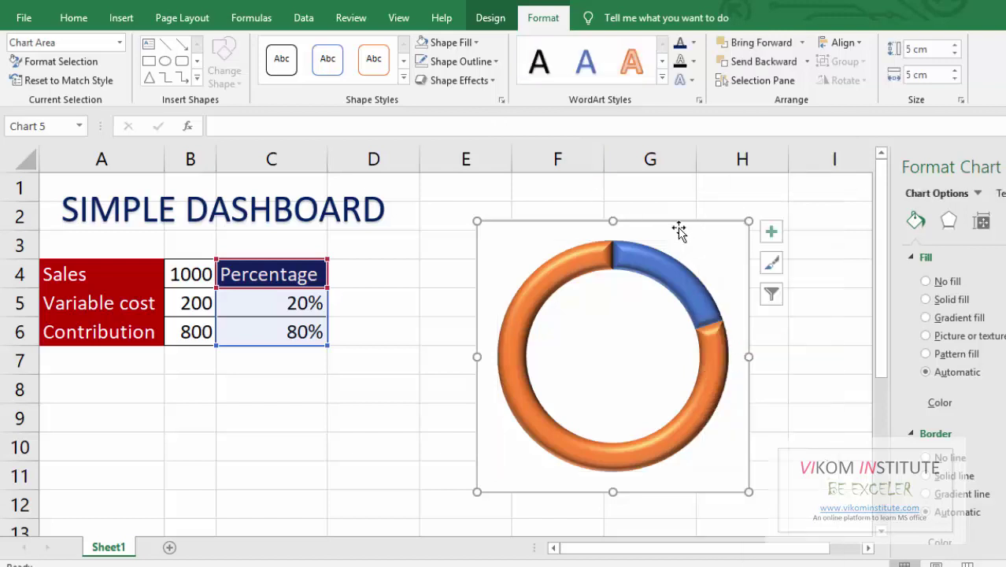
left_click(425, 43)
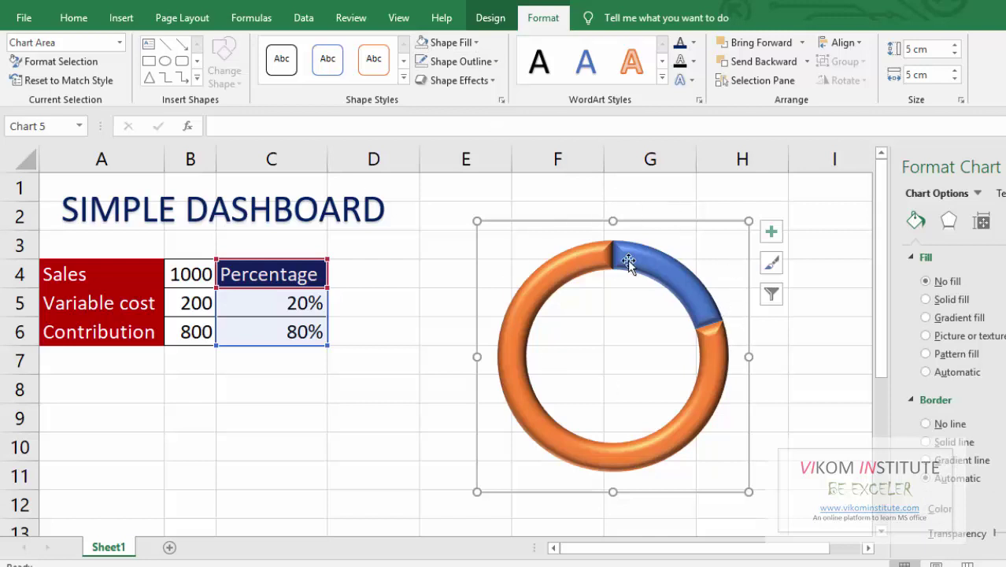
left_click(423, 63)
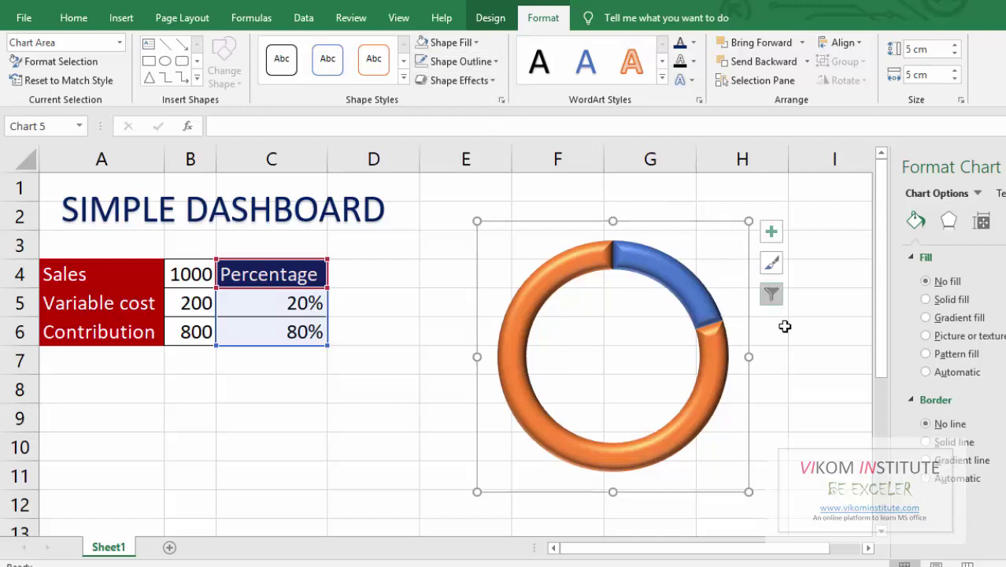
left_click(800, 361)
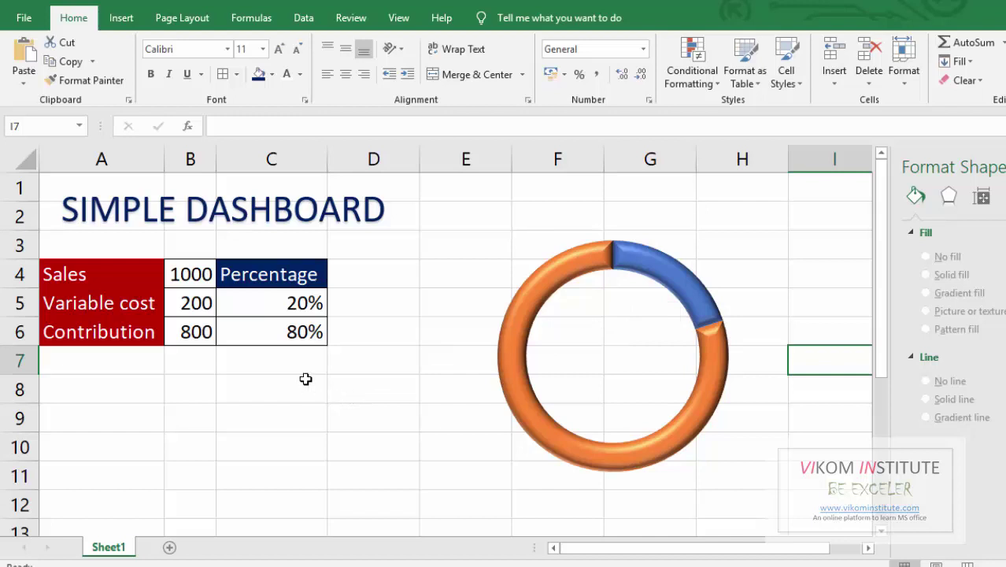
- Draw a text box below the data table
left_click(286, 345)
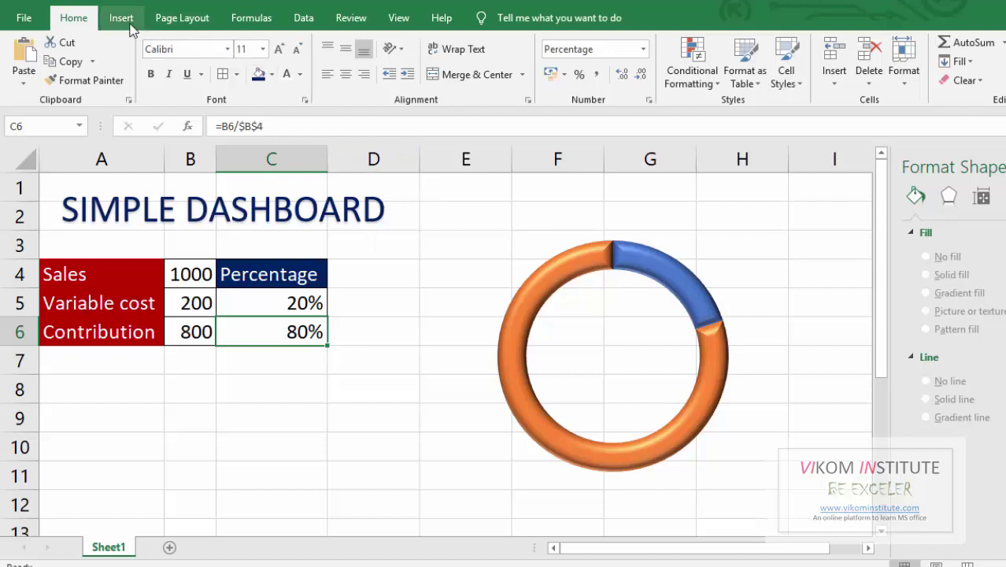
left_click(121, 17)
left_click(884, 85)
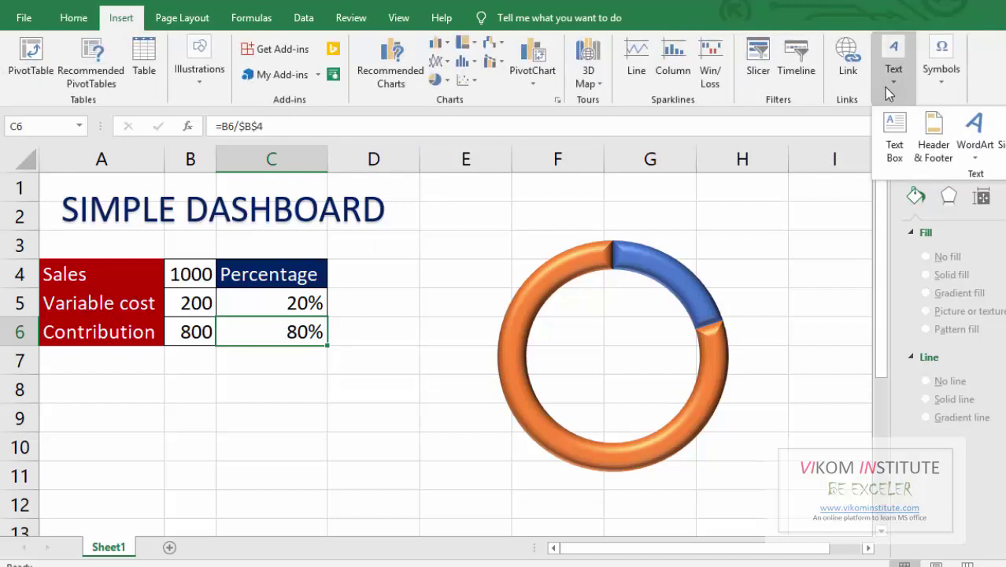
left_click(884, 146)
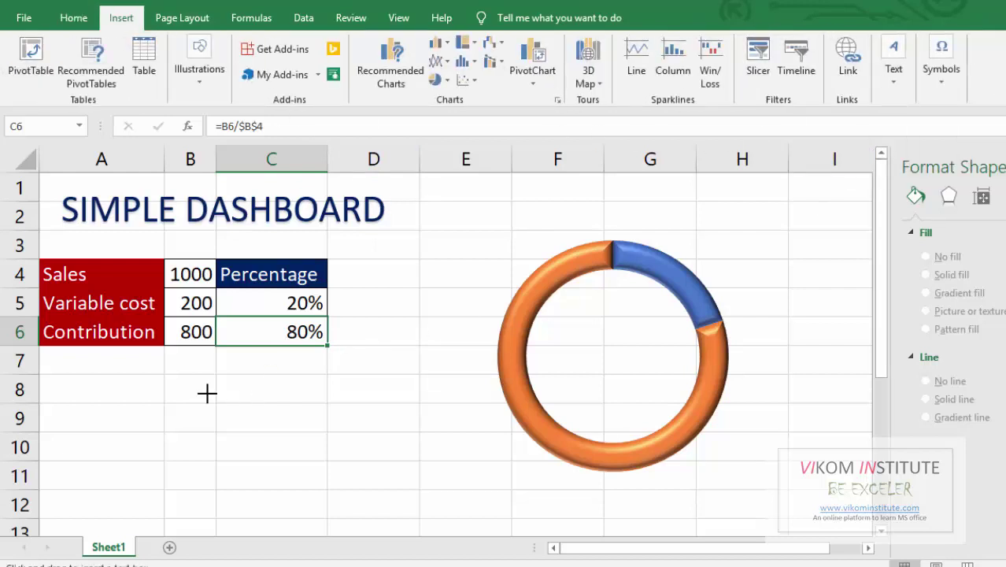
left_click_drag(207, 393, 324, 446)
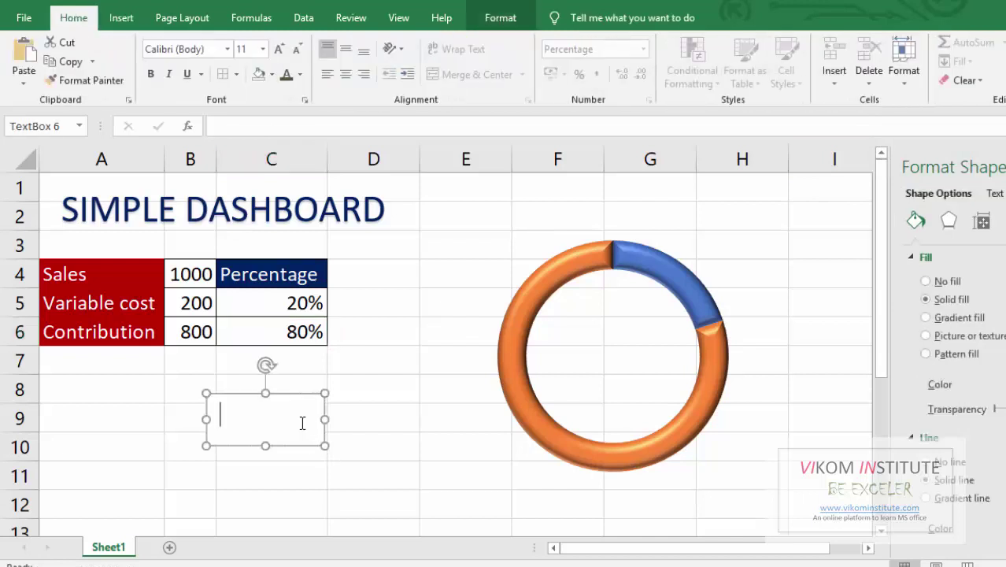
- Link the text box to cell C6 so it shows 80%
left_click(239, 128)
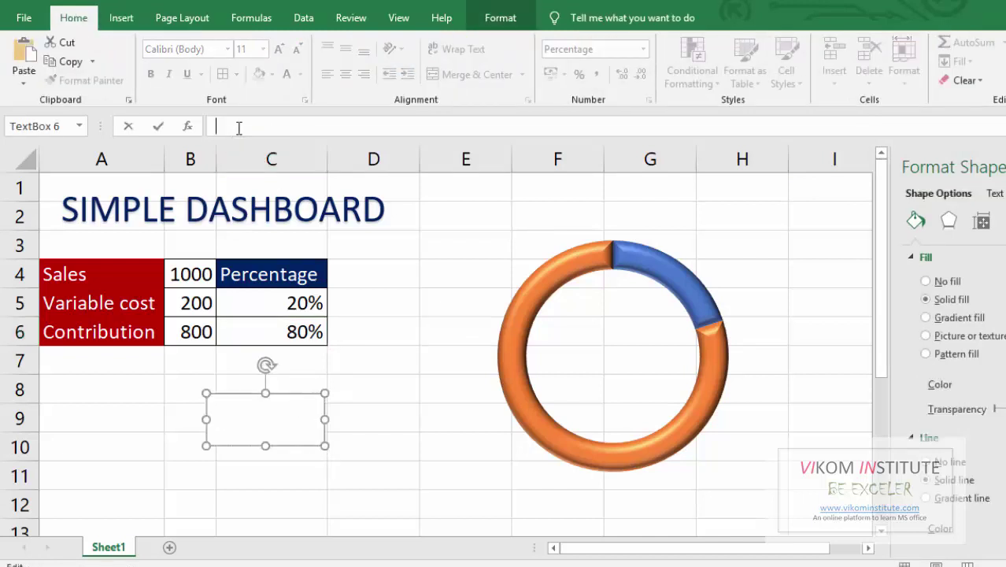
type("=")
left_click(299, 332)
key("Return")
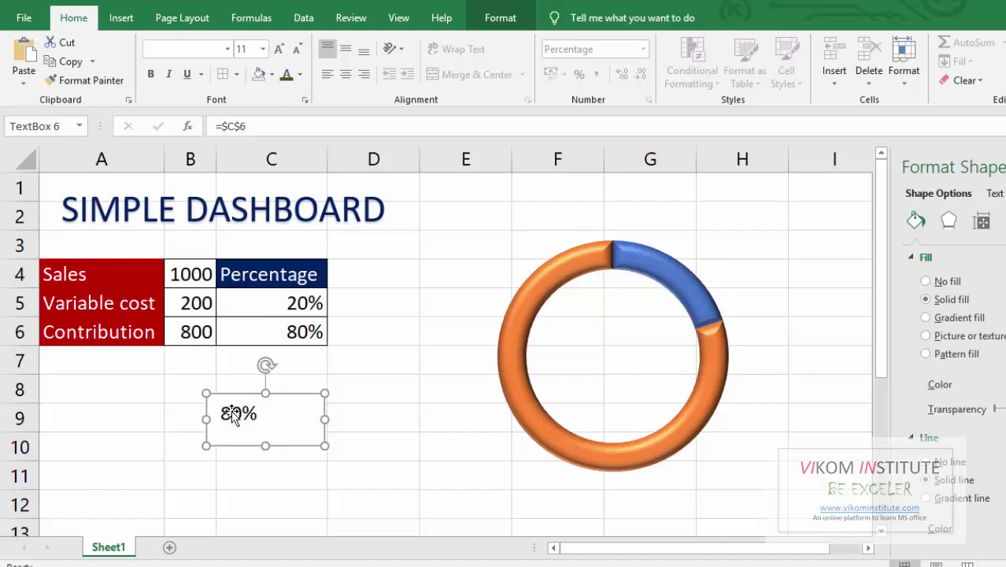
- Make the 80% label bold, dark orange, size 18 text
left_click(300, 75)
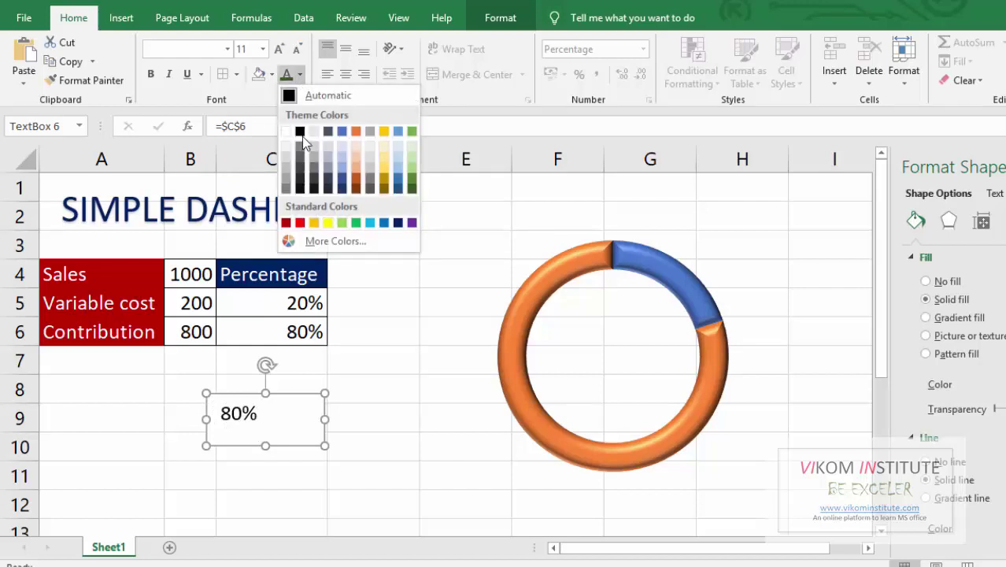
left_click(357, 189)
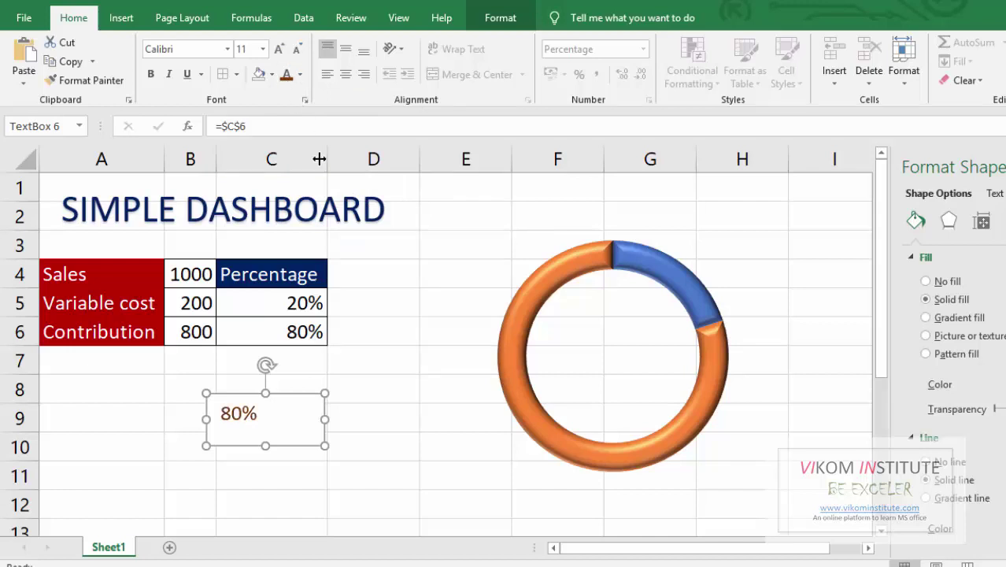
left_click(147, 79)
left_click(279, 49)
left_click(278, 48)
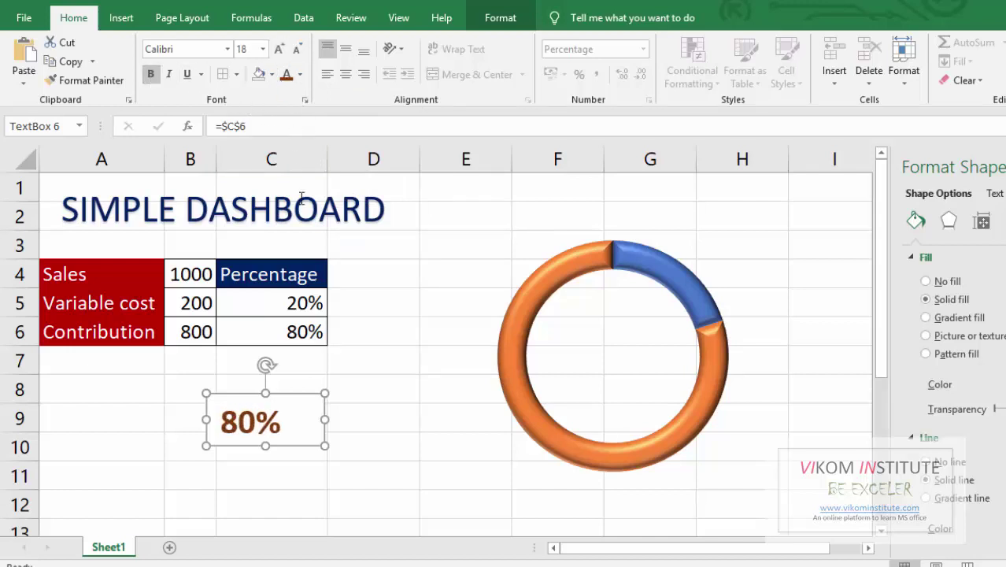
- Move the 80% label into the centre of the doughnut ring
left_click(504, 17)
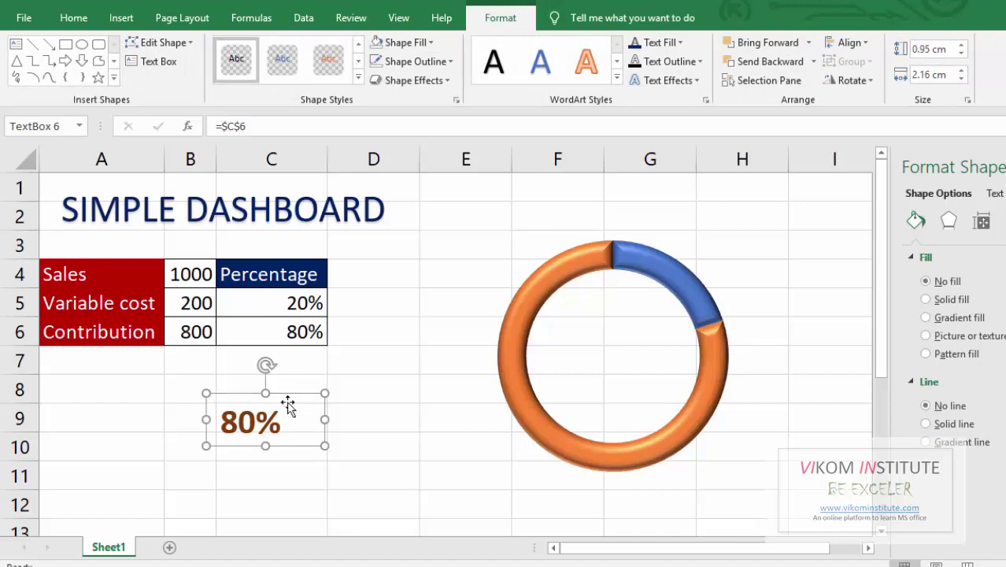
left_click_drag(314, 394, 653, 328)
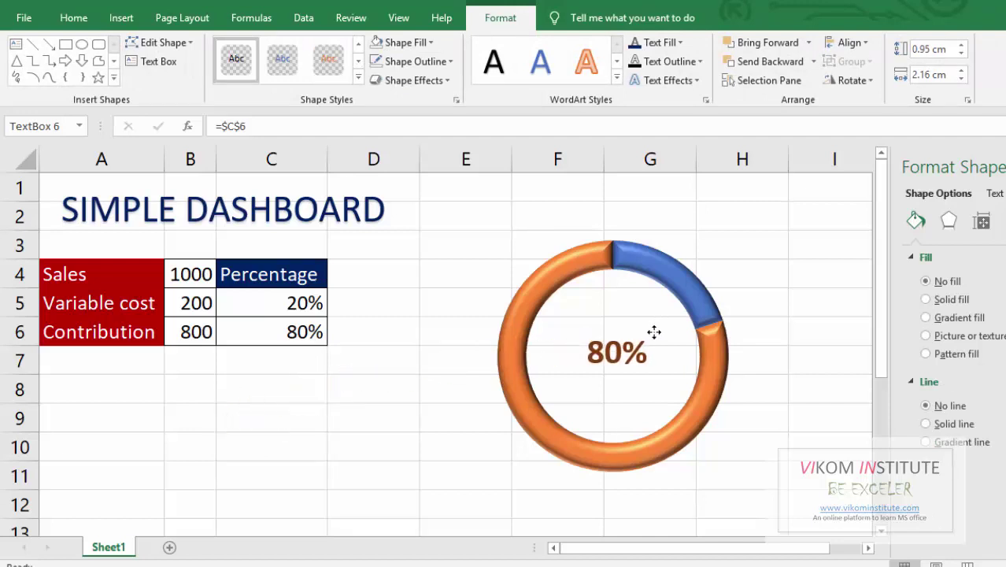
left_click_drag(654, 332, 653, 332)
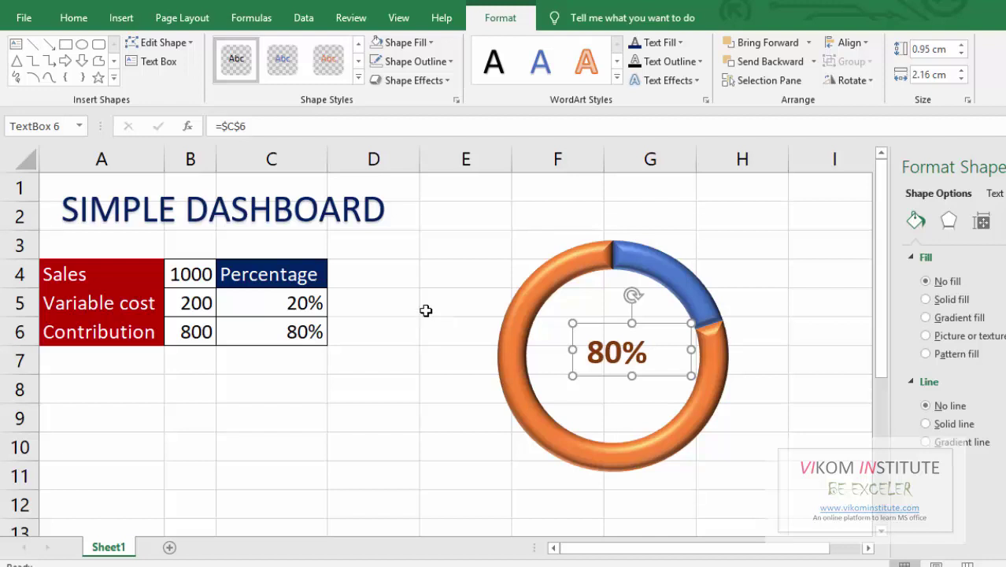
- Deselect the 80% label and close the Format Shape pane
left_click(421, 308)
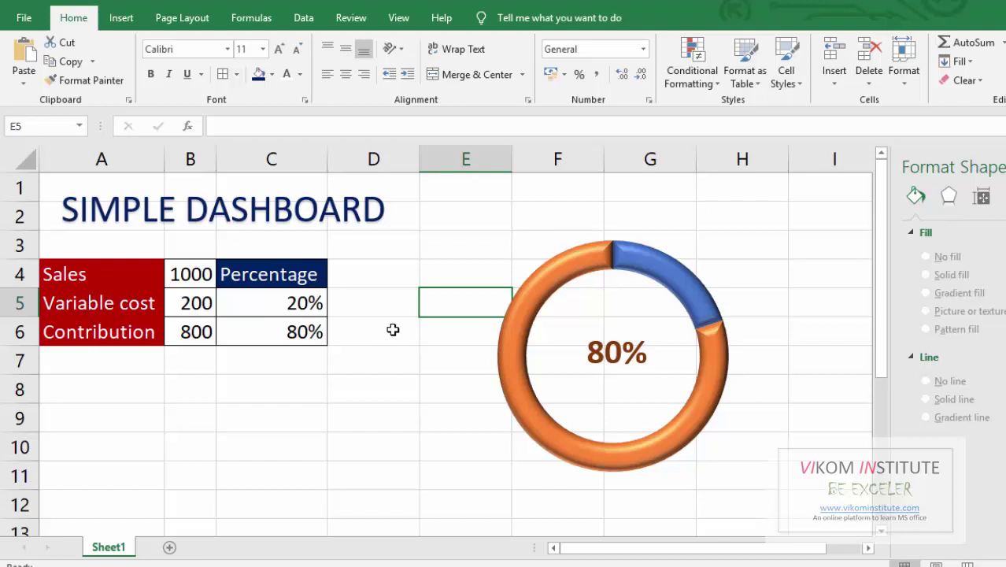
left_click(991, 178)
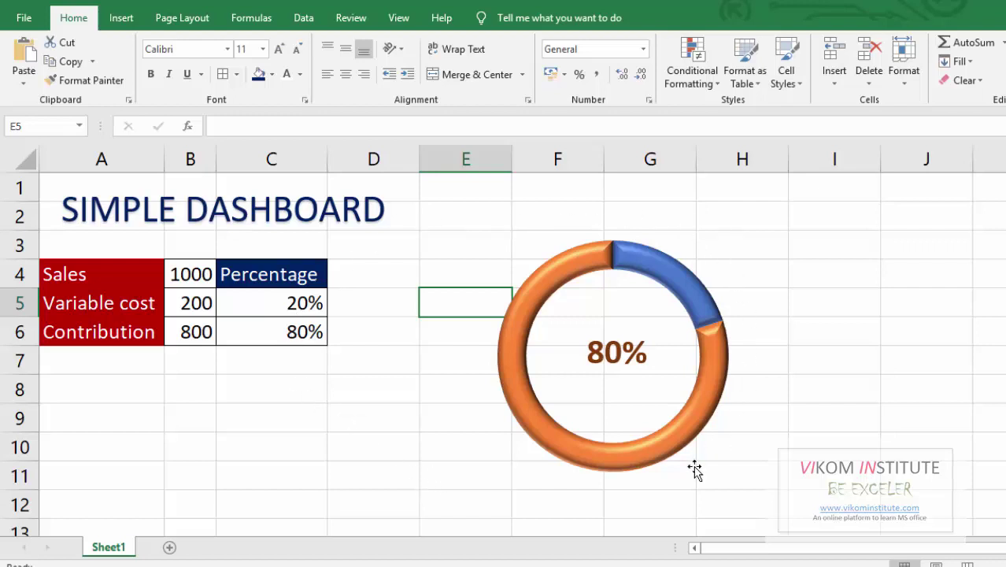
left_click(300, 425)
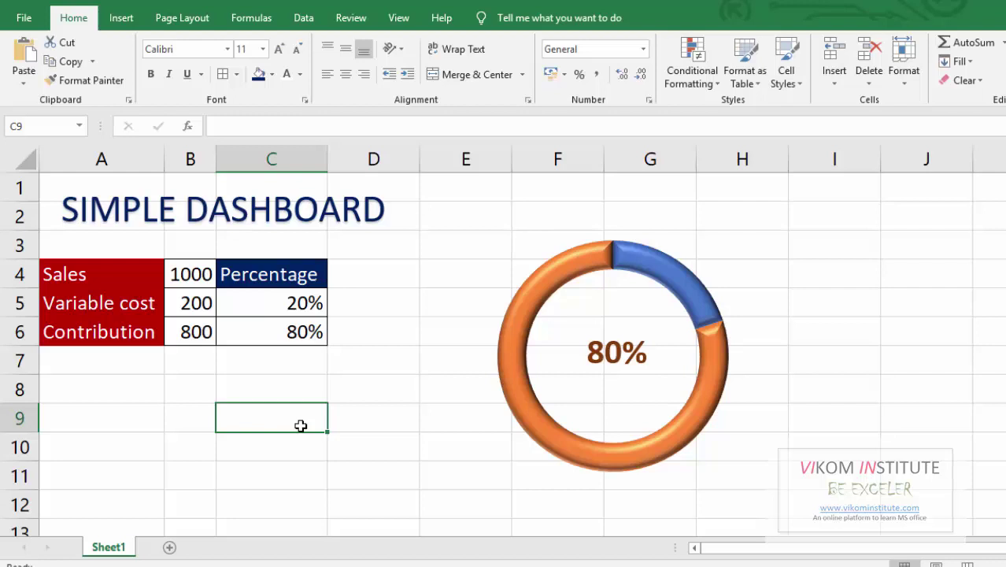
- Enter 450, then 45, as variable cost in B5, updating the label to 96%
left_click(194, 306)
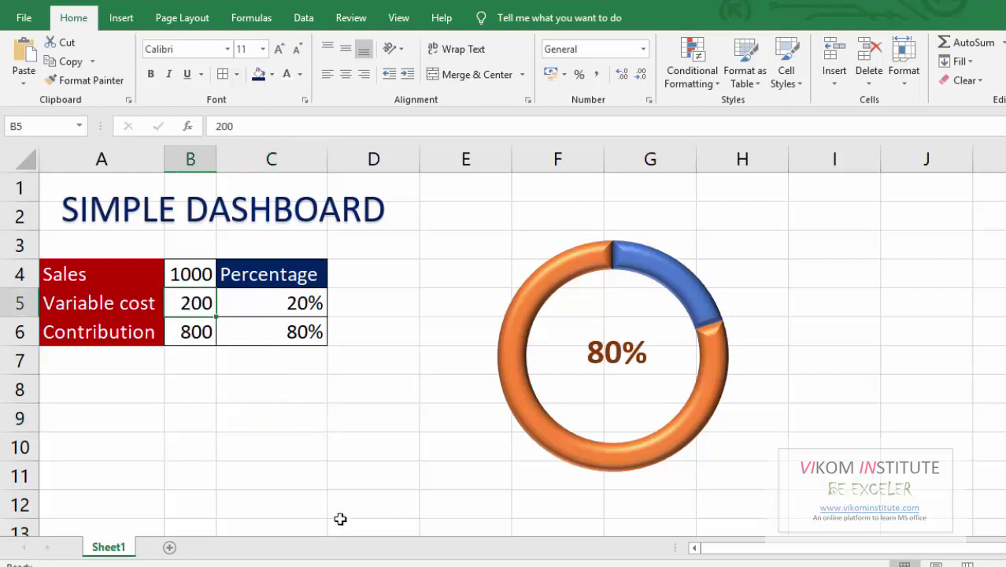
type("450")
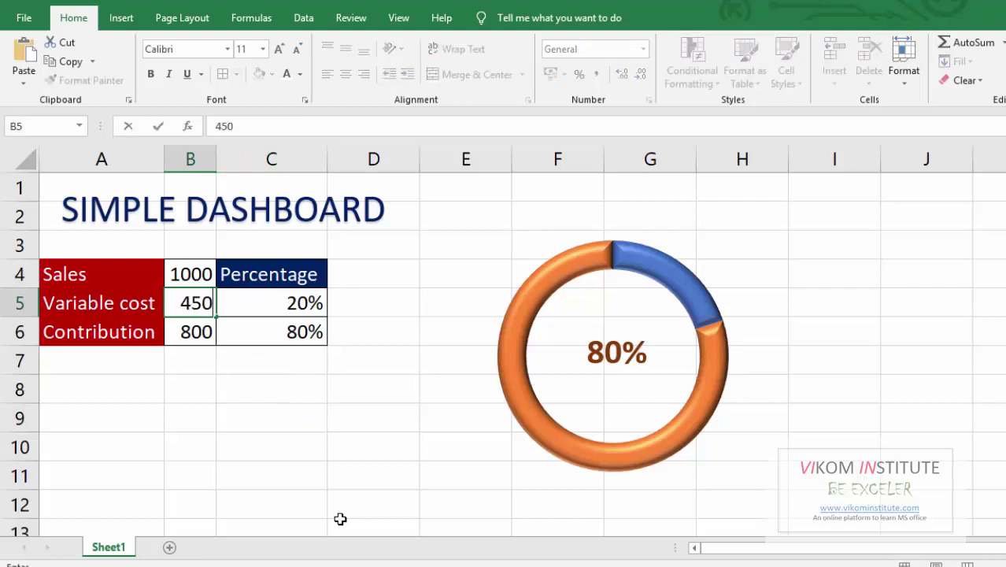
key("Return")
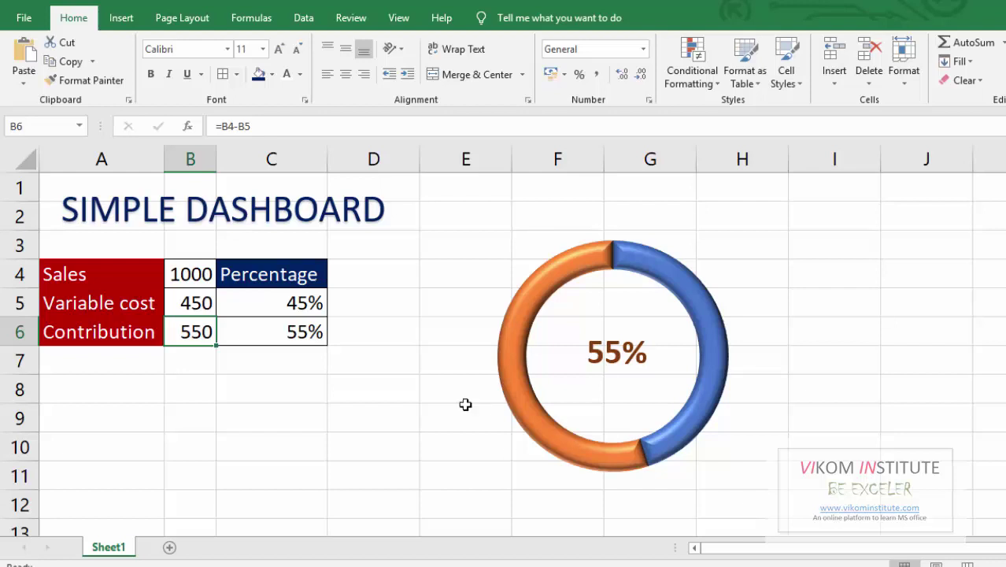
left_click(212, 303)
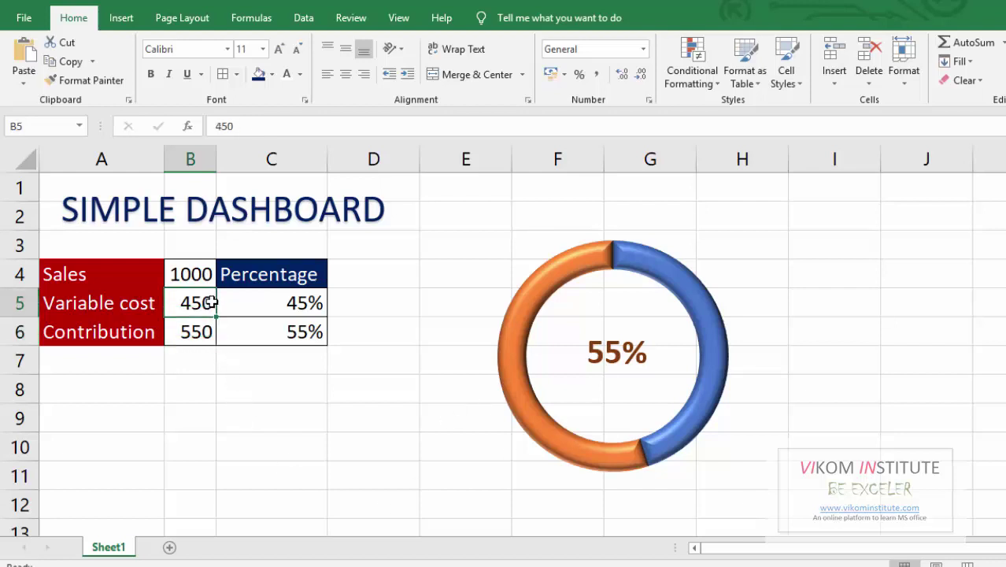
type("45")
key("Return")
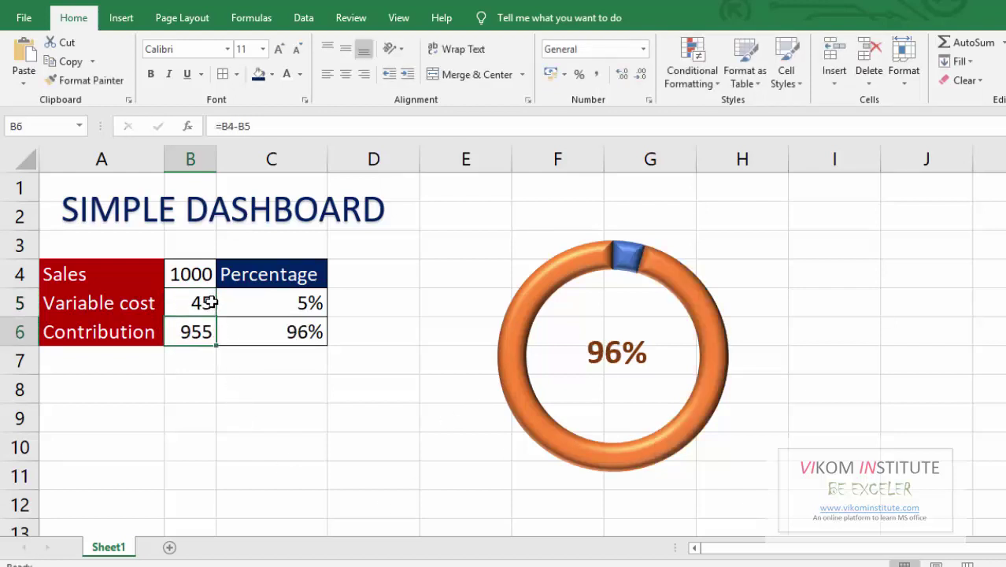